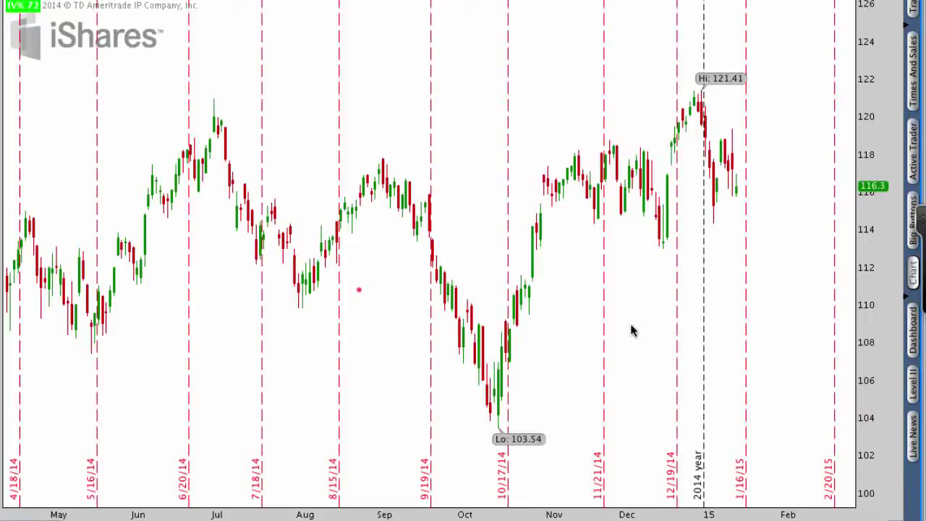
left_click(631, 327)
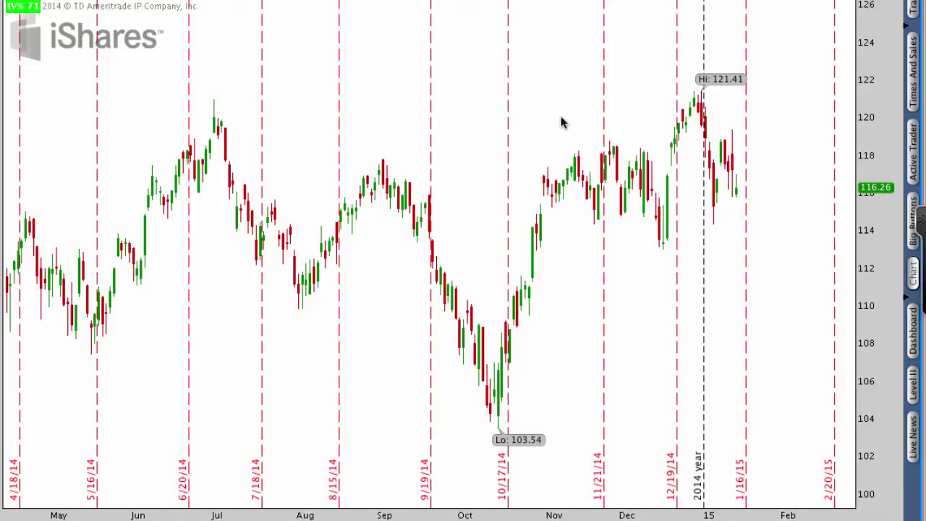
left_click_drag(348, 138, 48, 5)
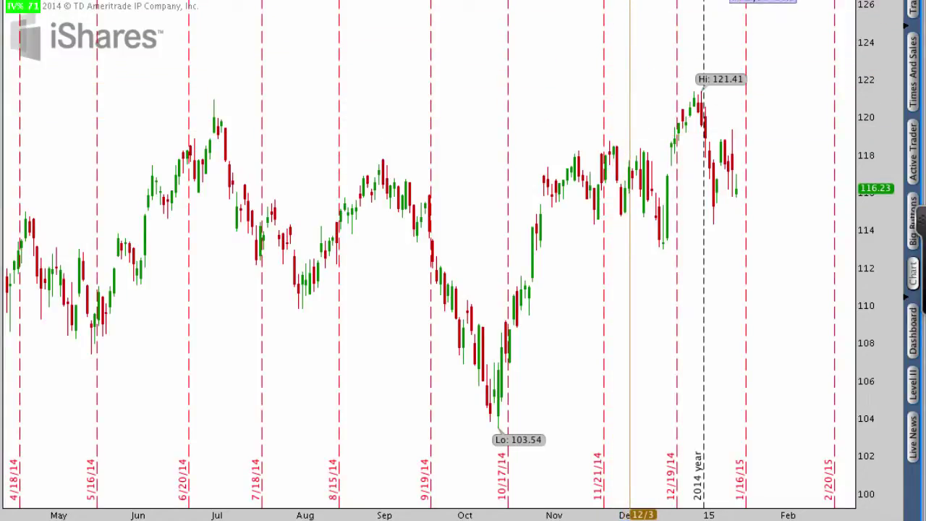
Step: Find the MACDTwoLines study by searching for "mac" and add it to the chart's lower study area
left_click(763, 2)
left_click(742, 23)
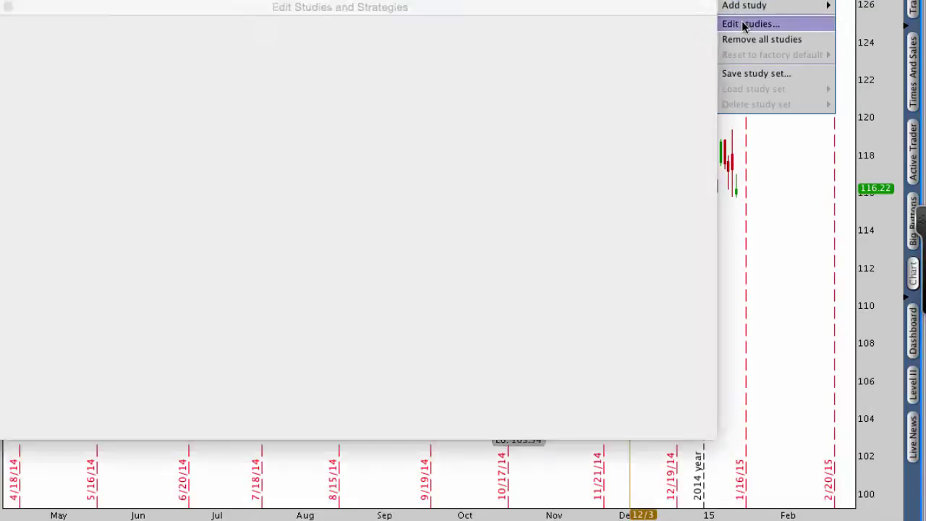
left_click_drag(364, 6, 464, 19)
left_click(352, 52)
left_click(165, 55)
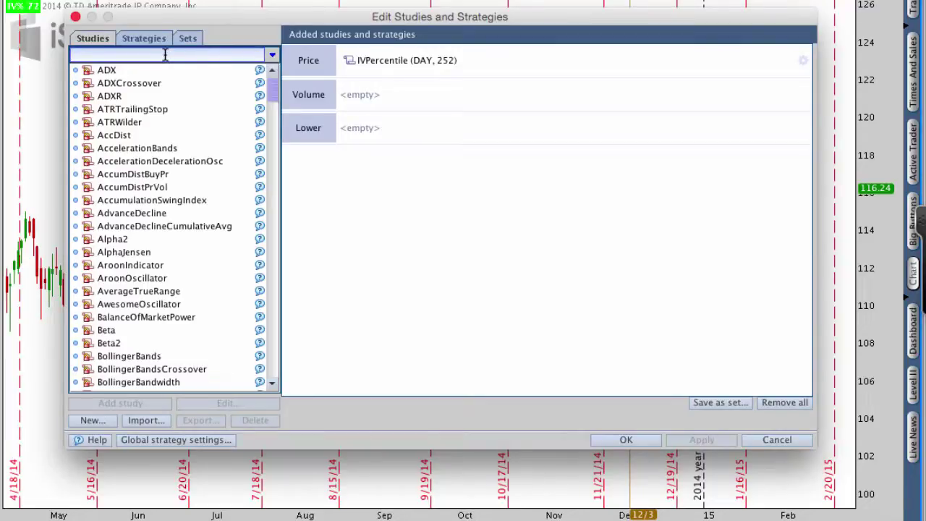
type("mac")
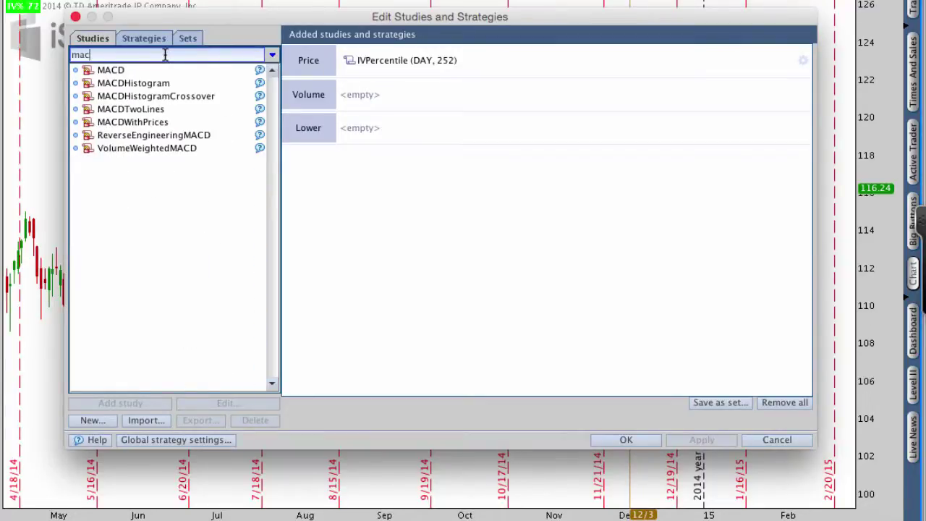
left_click(151, 108)
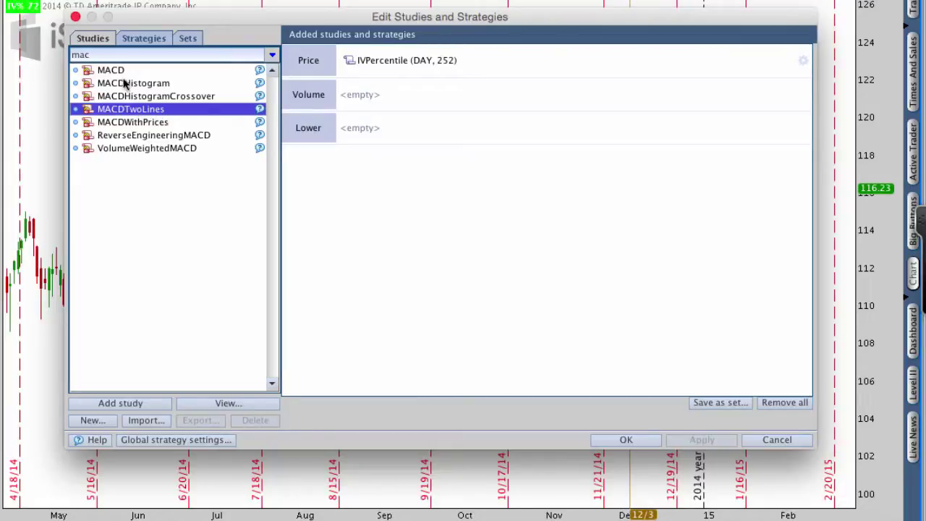
double_click(131, 114)
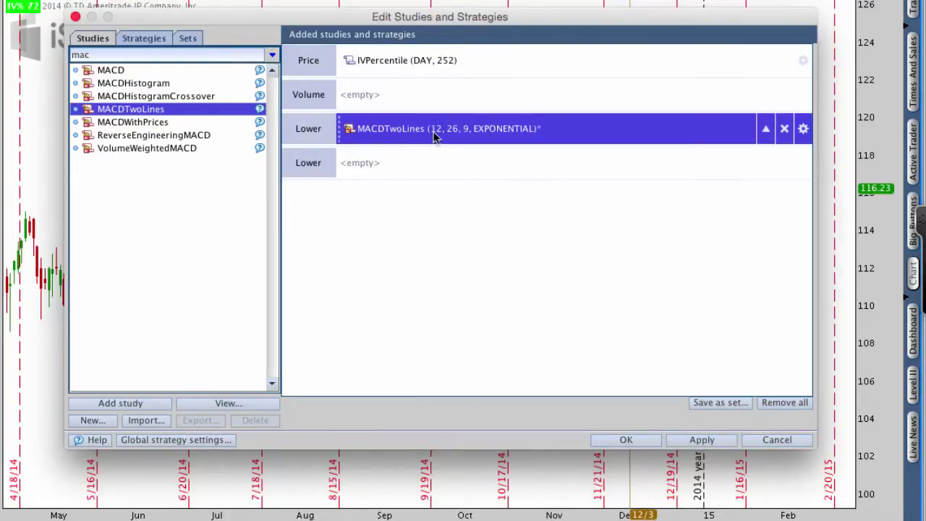
Step: Open the MACDTwoLines customization settings and set the fast length to 15
left_click(803, 130)
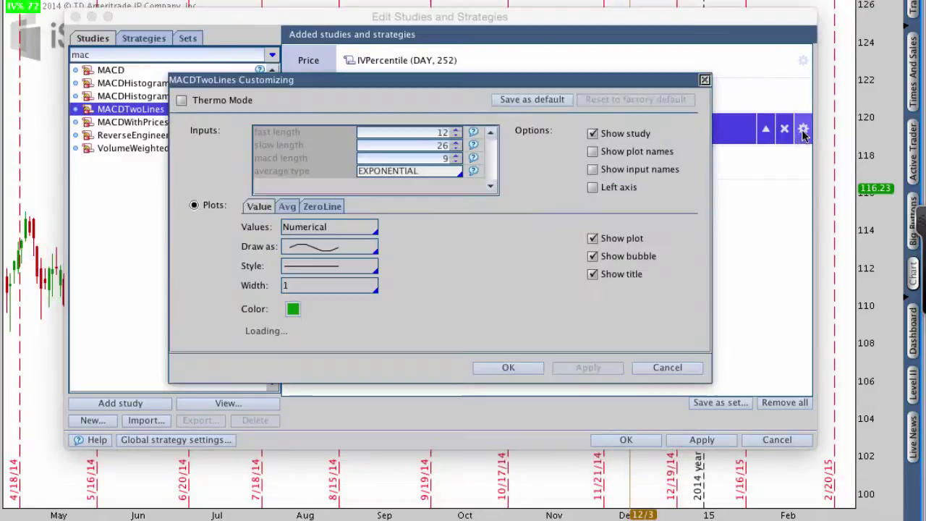
left_click_drag(449, 78, 442, 77)
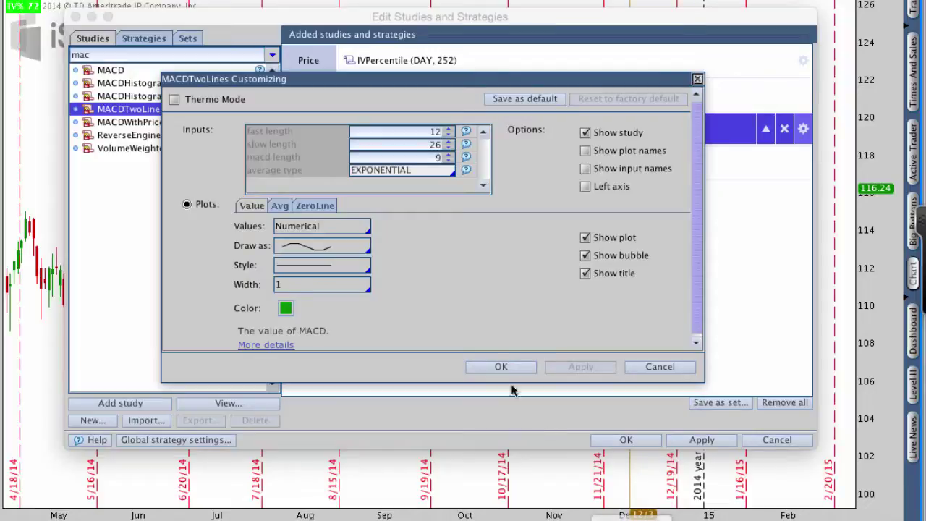
left_click_drag(243, 141, 299, 138)
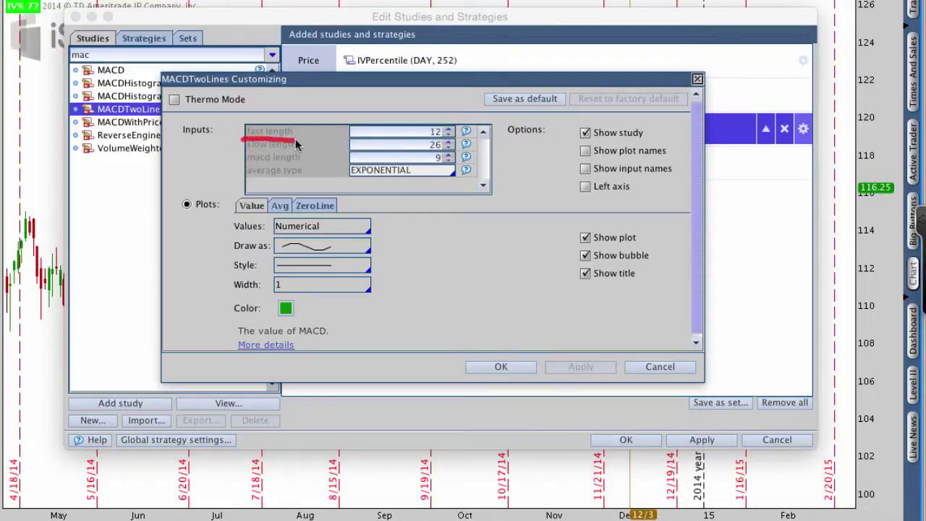
left_click_drag(423, 138, 443, 143)
double_click(441, 133)
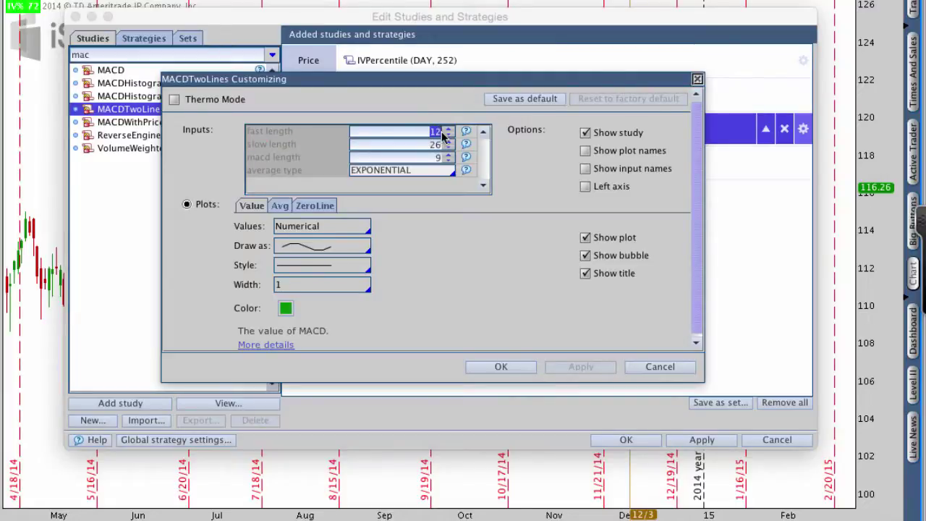
type("15")
Step: Set the MACDTwoLines slow length to 30 and apply the customized study to the chart
double_click(434, 144)
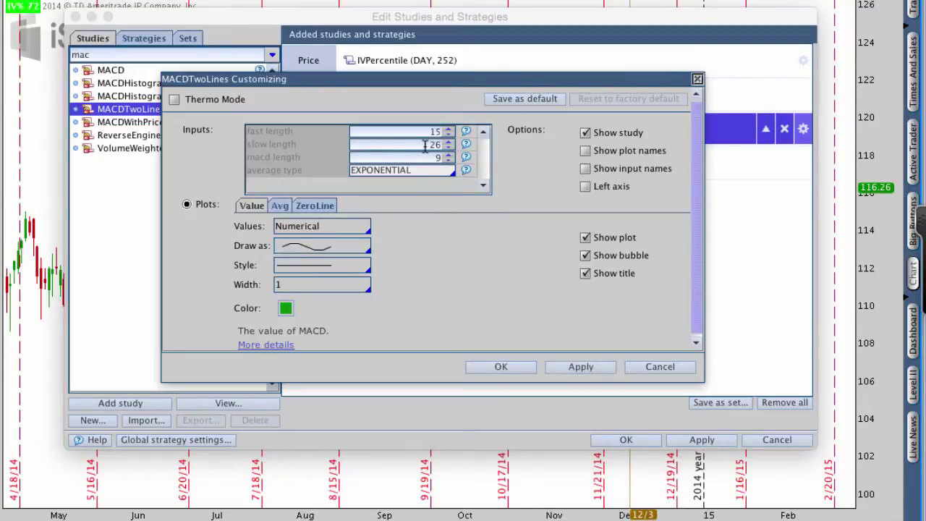
type("30")
mouse_move(184, 105)
left_mouse_down()
mouse_move(246, 132)
mouse_move(241, 113)
left_mouse_up()
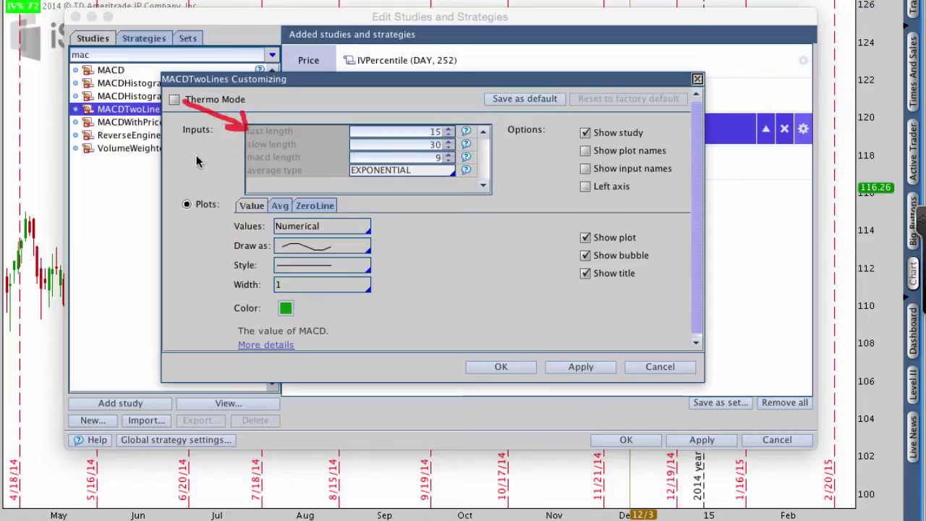
mouse_move(182, 166)
left_mouse_down()
mouse_move(245, 144)
mouse_move(233, 145)
mouse_move(241, 157)
left_mouse_up()
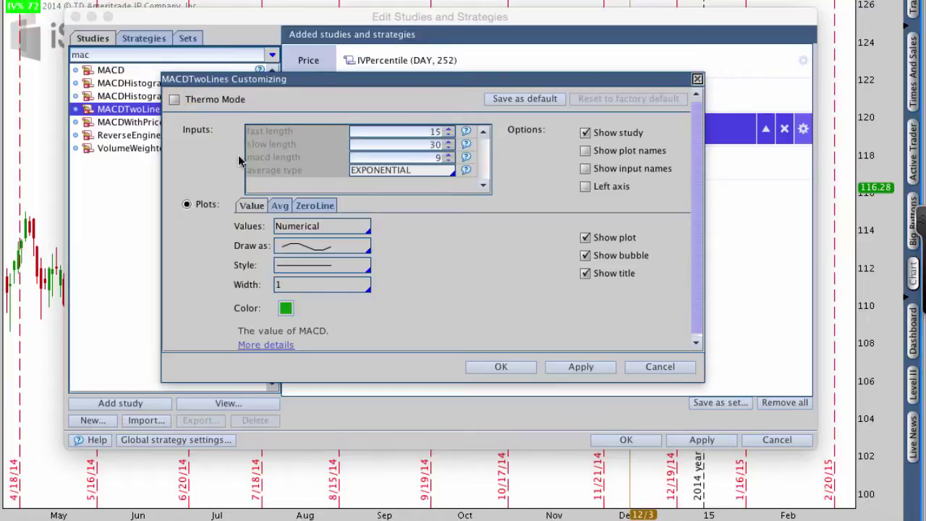
left_click(574, 366)
left_click(520, 366)
left_click(680, 439)
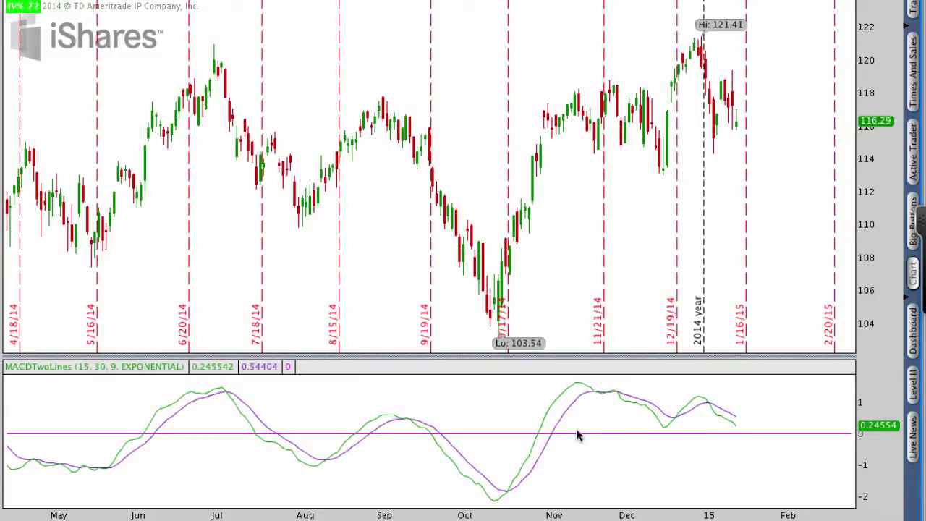
Step: Annotate the July MACD crossover with a circle, an arrow and an S, and mark the matching price decline into August
mouse_move(139, 305)
left_mouse_down()
mouse_move(168, 397)
mouse_move(175, 387)
left_mouse_up()
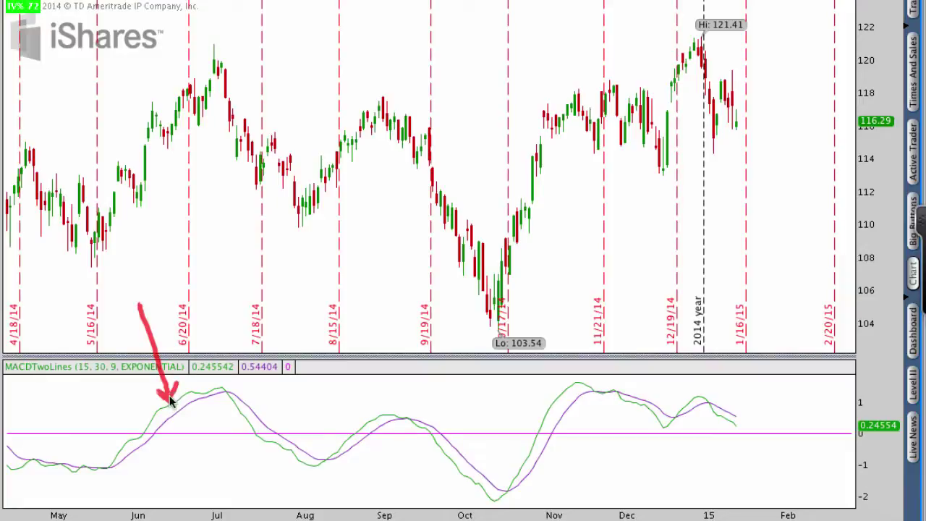
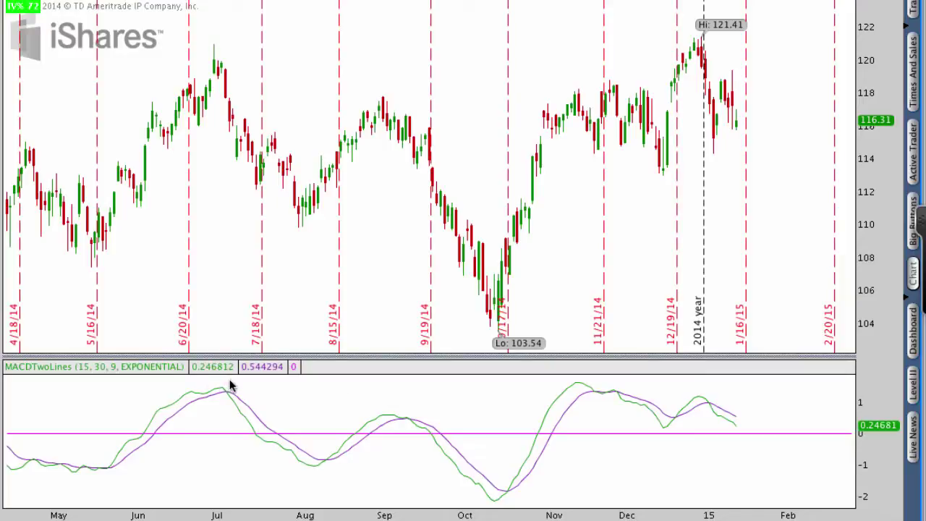
mouse_move(230, 385)
left_mouse_down()
mouse_move(219, 382)
mouse_move(208, 399)
mouse_move(223, 409)
mouse_move(235, 384)
left_mouse_up()
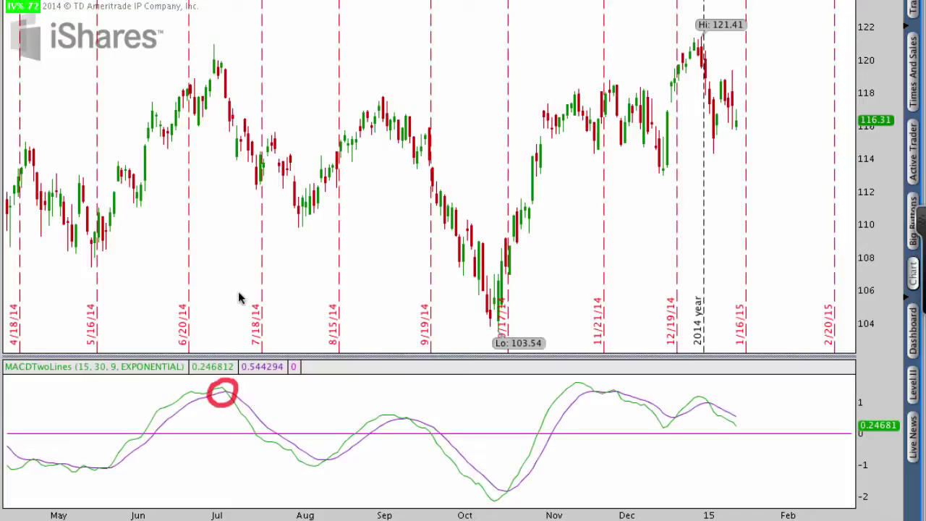
mouse_move(238, 280)
left_mouse_down()
mouse_move(232, 362)
mouse_move(221, 365)
mouse_move(251, 358)
left_mouse_up()
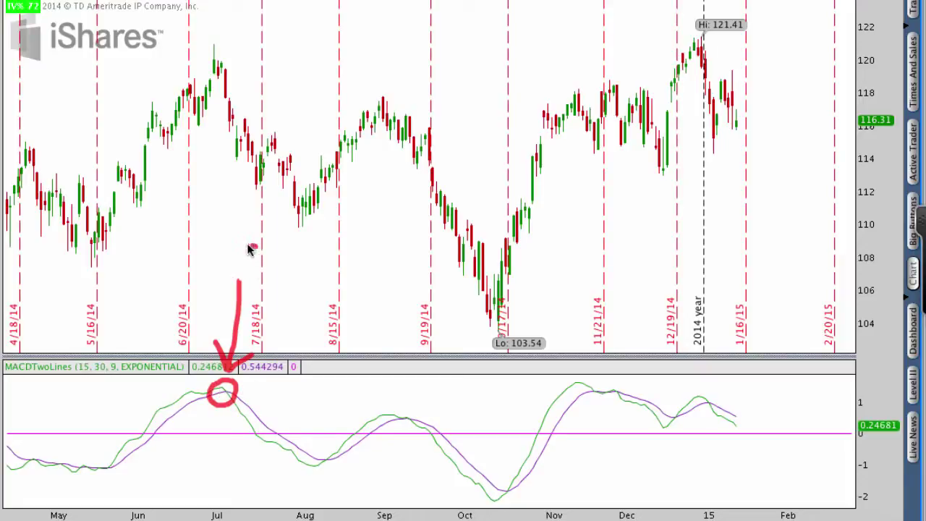
mouse_move(248, 248)
left_mouse_down()
mouse_move(243, 262)
mouse_move(256, 267)
mouse_move(230, 273)
left_mouse_up()
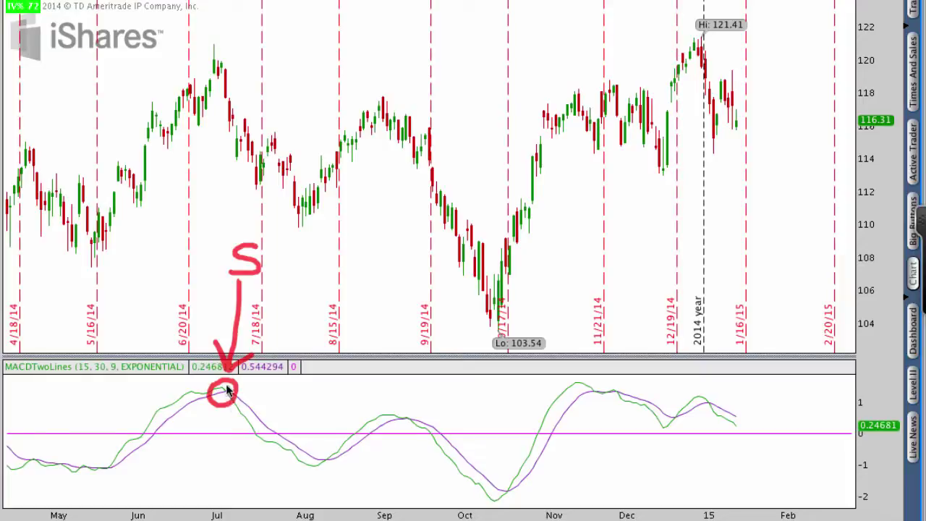
mouse_move(230, 73)
left_mouse_down()
mouse_move(217, 84)
mouse_move(220, 110)
mouse_move(239, 89)
mouse_move(233, 76)
mouse_move(307, 201)
mouse_move(310, 180)
left_mouse_up()
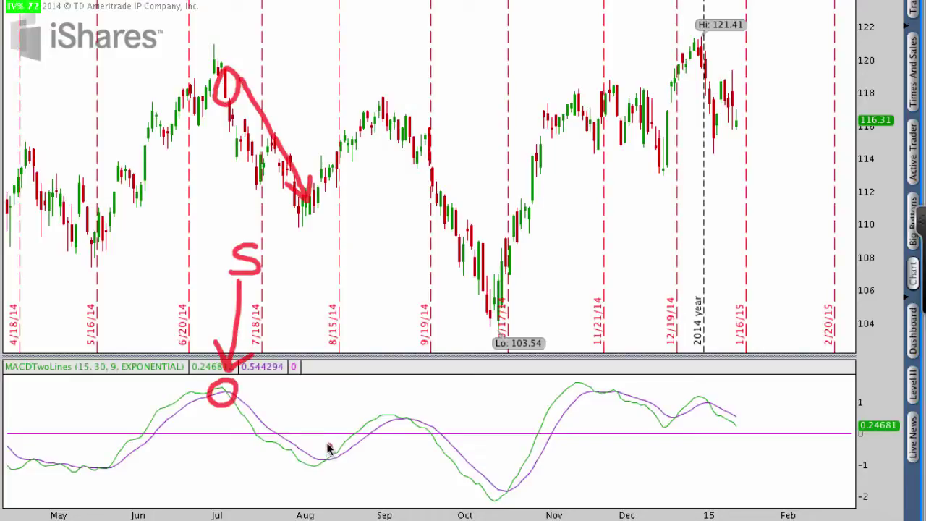
Step: Circle the August MACD crossover with a B and mark the matching price rise with an arrow, clearing all annotations at the end
mouse_move(327, 444)
left_mouse_down()
mouse_move(313, 467)
mouse_move(328, 475)
mouse_move(341, 462)
mouse_move(330, 444)
left_mouse_up()
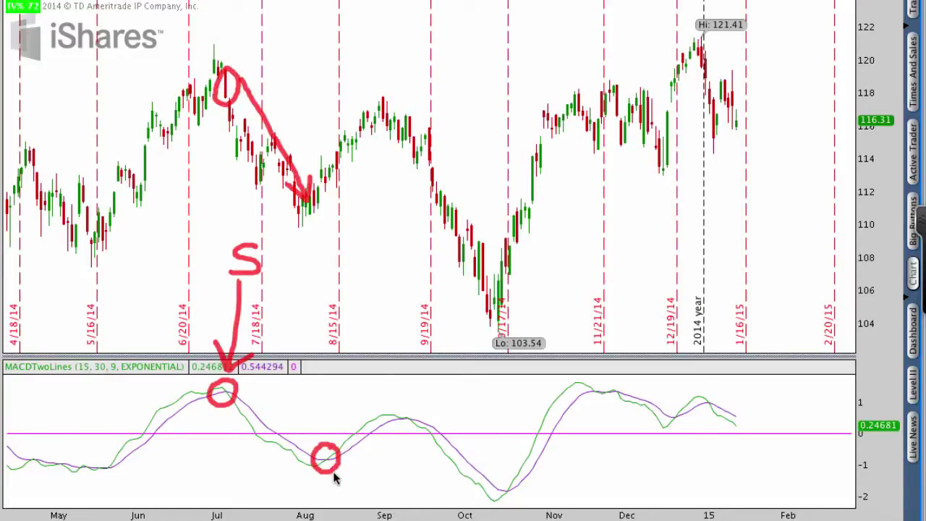
mouse_move(340, 475)
left_mouse_down()
mouse_move(345, 486)
mouse_move(342, 477)
mouse_move(354, 482)
mouse_move(348, 497)
left_mouse_up()
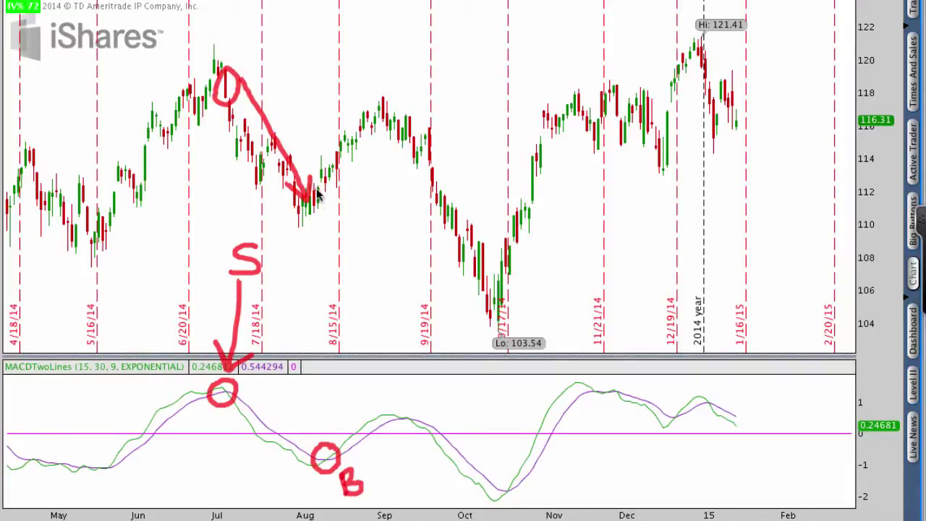
mouse_move(316, 194)
left_mouse_down()
mouse_move(303, 209)
mouse_move(325, 214)
mouse_move(322, 185)
mouse_move(384, 123)
mouse_move(394, 135)
left_mouse_up()
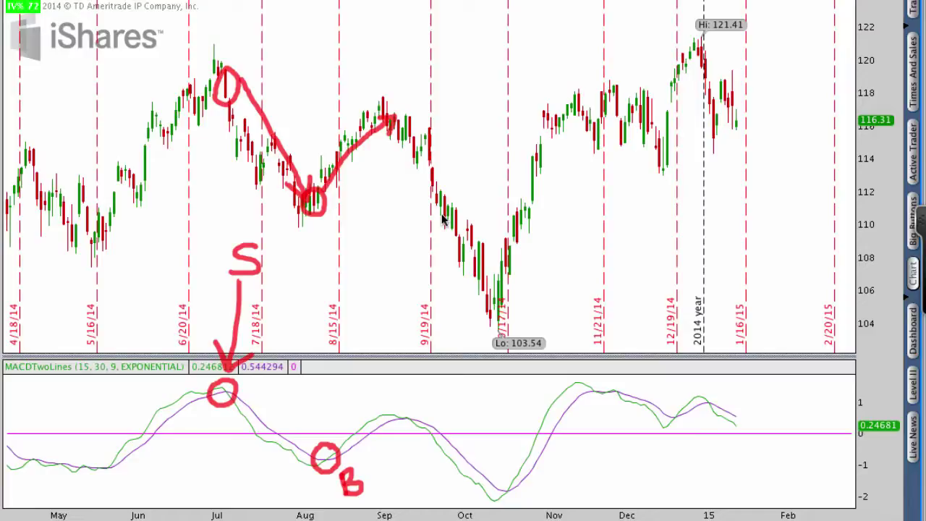
key("Escape")
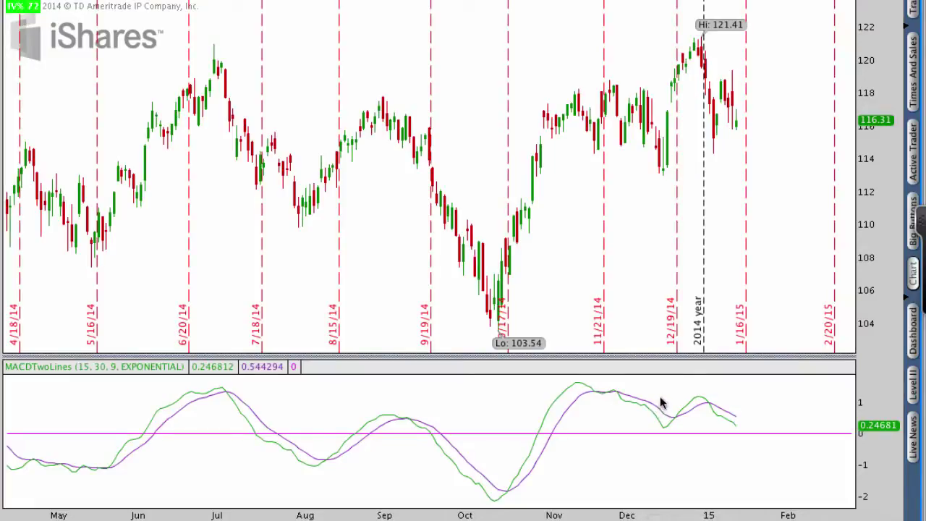
Step: Mark the November–December MACD decline and the sideways price action over the same period, and clear the markings
mouse_move(664, 393)
left_mouse_down()
mouse_move(595, 377)
mouse_move(574, 391)
mouse_move(626, 431)
mouse_move(680, 433)
mouse_move(667, 397)
left_mouse_up()
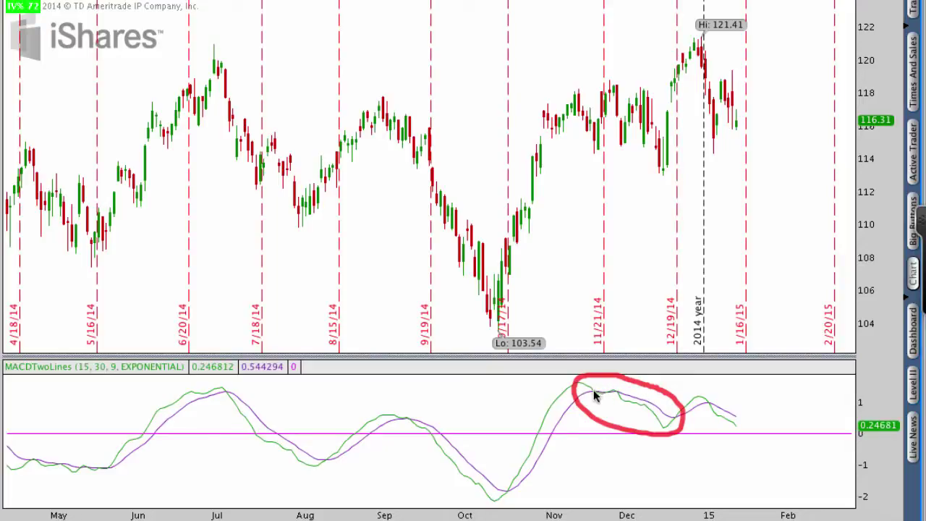
mouse_move(589, 386)
left_mouse_down()
mouse_move(614, 389)
mouse_move(658, 427)
left_mouse_up()
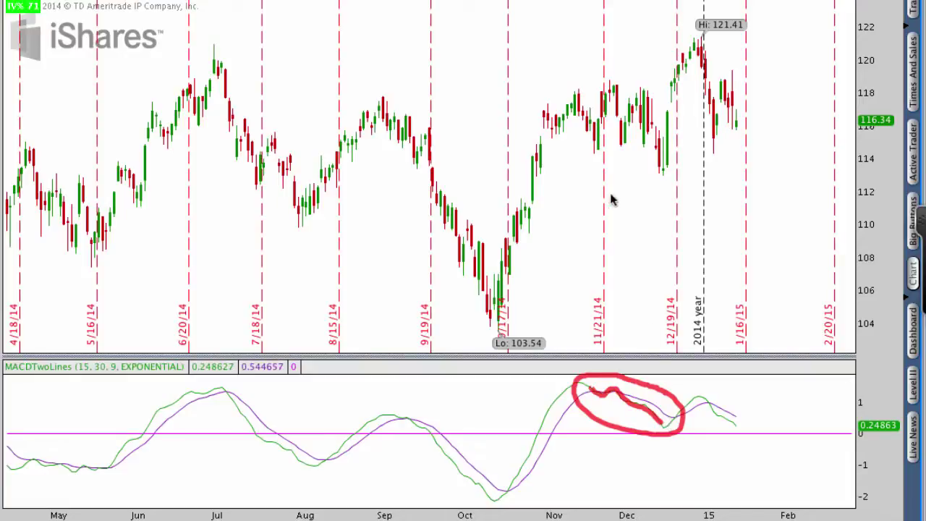
mouse_move(544, 113)
left_mouse_down()
mouse_move(675, 113)
mouse_move(662, 121)
left_mouse_up()
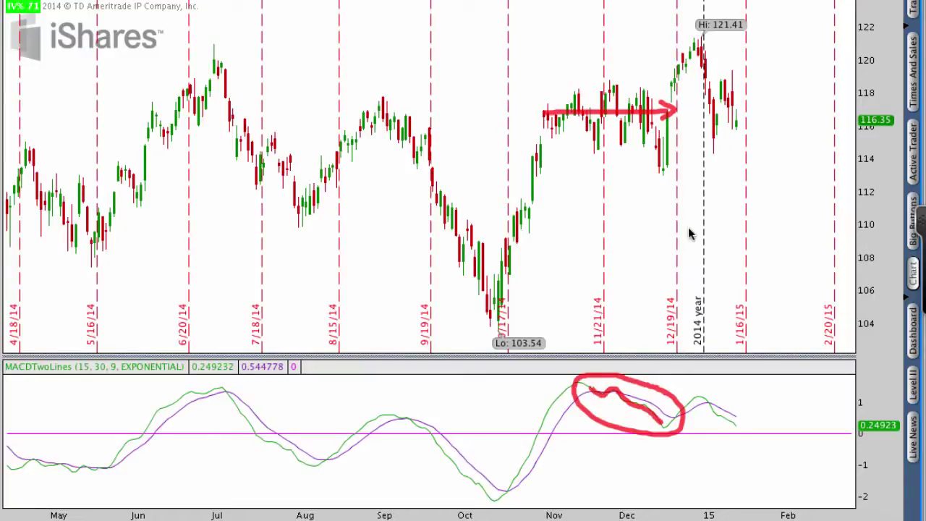
key("Escape")
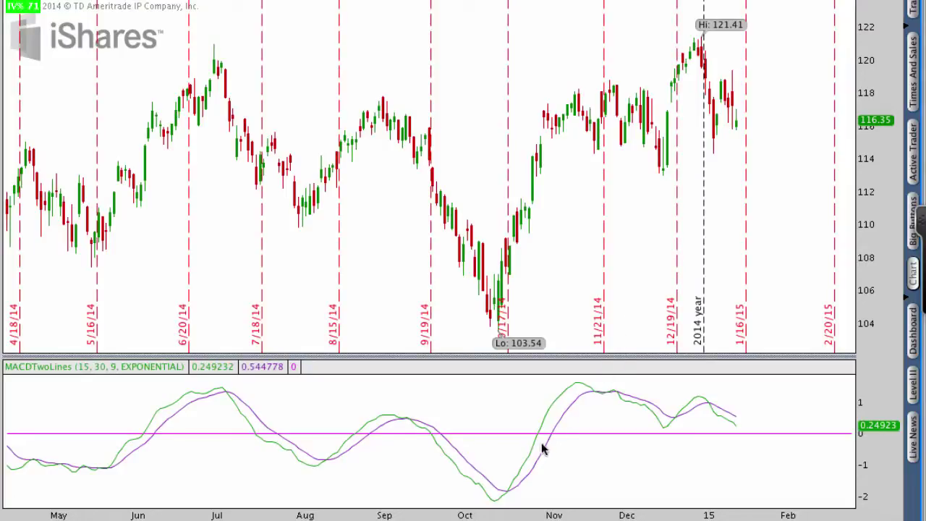
Step: Draw rising arrows along the MACD line and the price from mid-October into November, and clear them
mouse_move(504, 490)
left_mouse_down()
mouse_move(526, 468)
mouse_move(562, 399)
mouse_move(593, 386)
mouse_move(585, 380)
mouse_move(594, 399)
left_mouse_up()
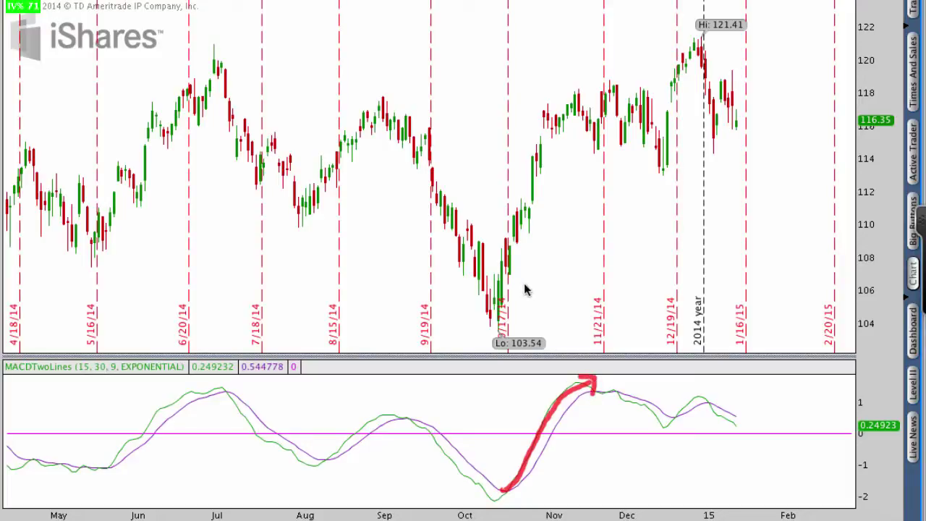
mouse_move(498, 311)
left_mouse_down()
mouse_move(539, 206)
mouse_move(601, 101)
mouse_move(584, 97)
mouse_move(597, 119)
left_mouse_up()
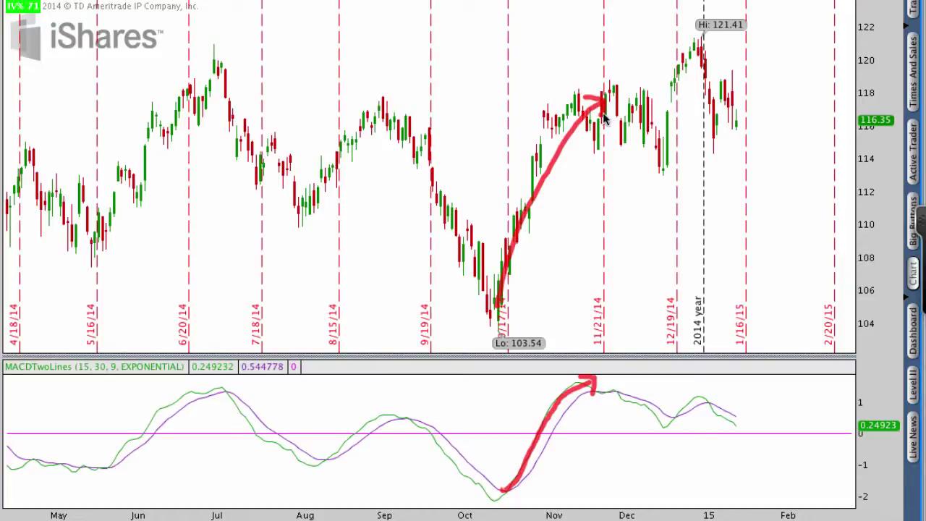
key("Escape")
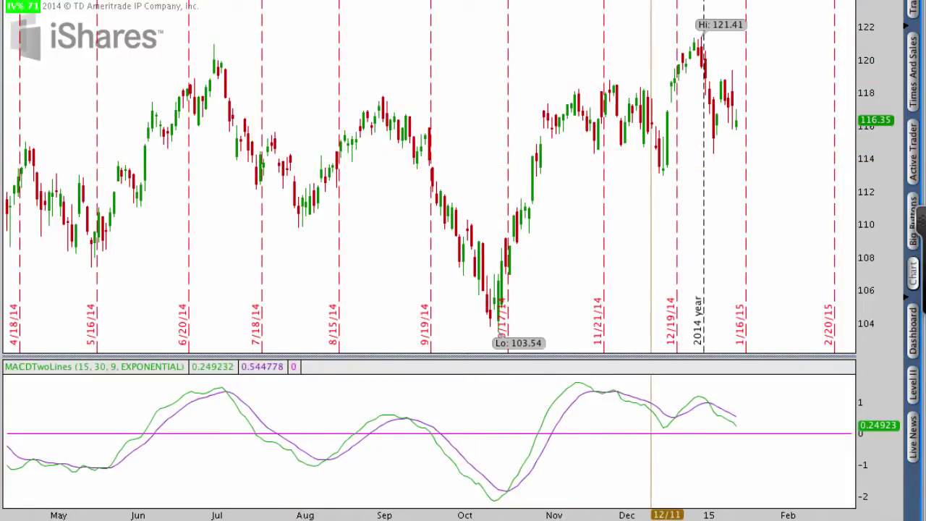
Step: Add the CCI study as a lower indicator and set its length to 31
left_click(727, 3)
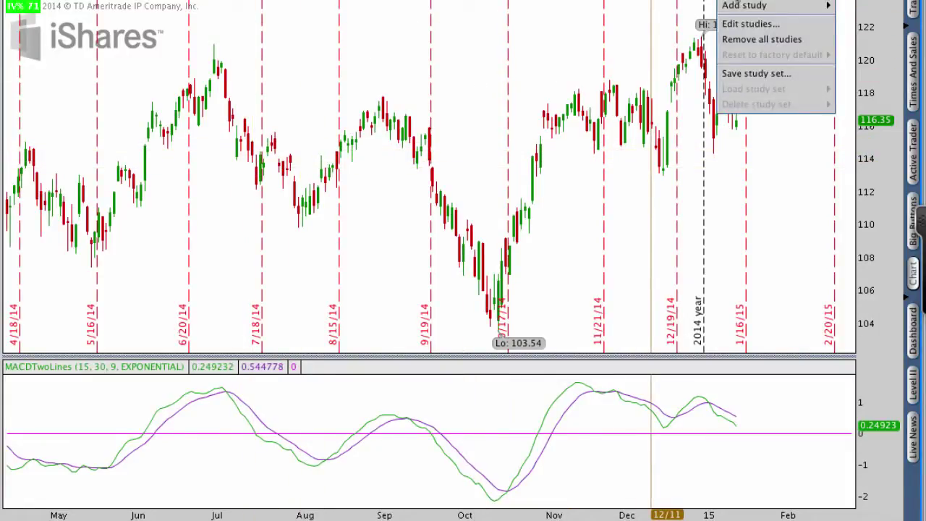
left_click(738, 23)
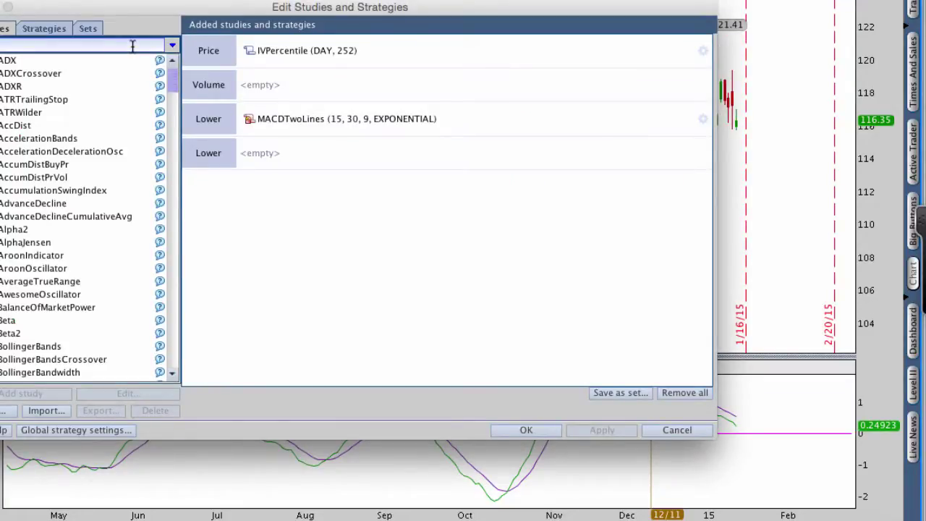
type("cci")
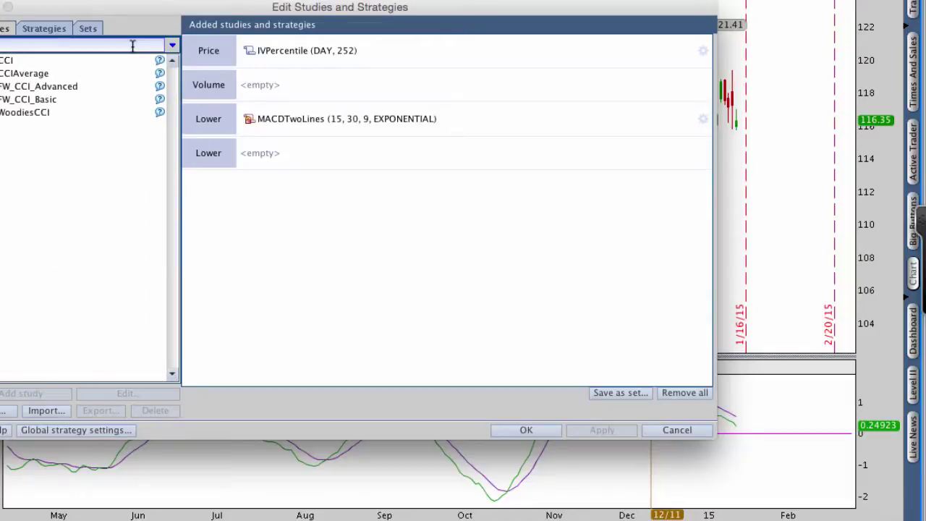
double_click(60, 60)
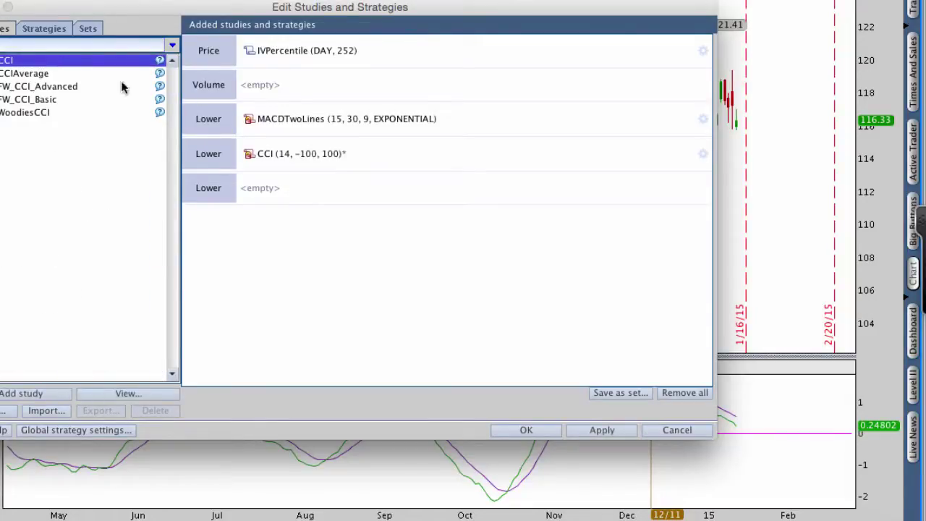
left_click(702, 155)
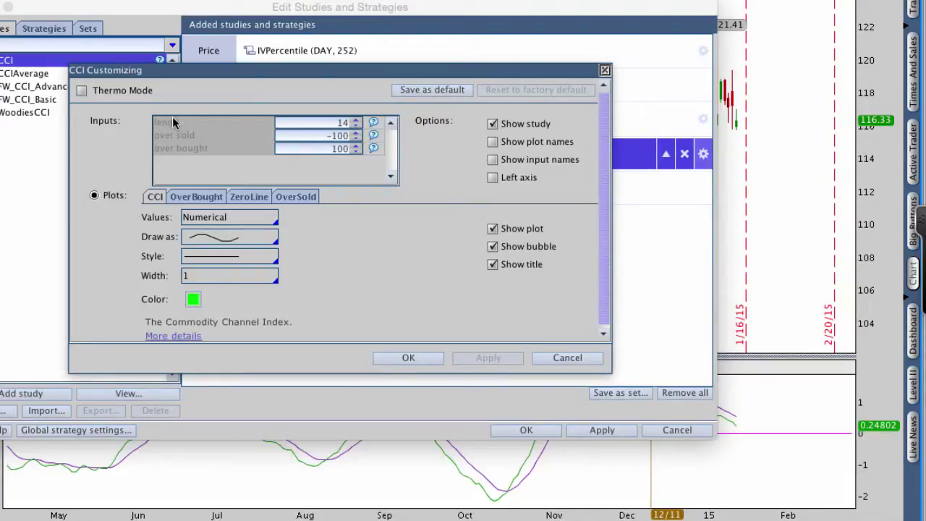
double_click(341, 124)
type("31")
left_click(397, 354)
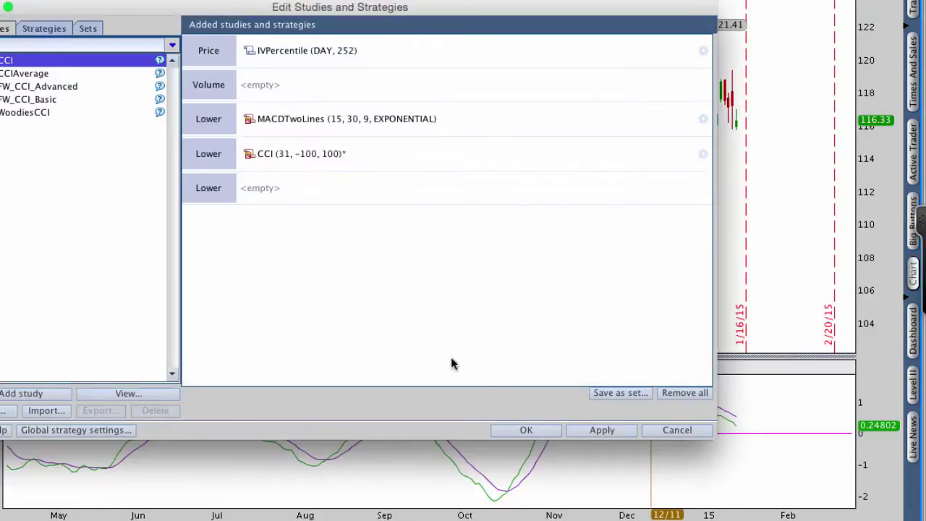
Step: Circle the CCI study's length in the added studies, clear the marking, and apply the study to the chart
left_click(584, 430)
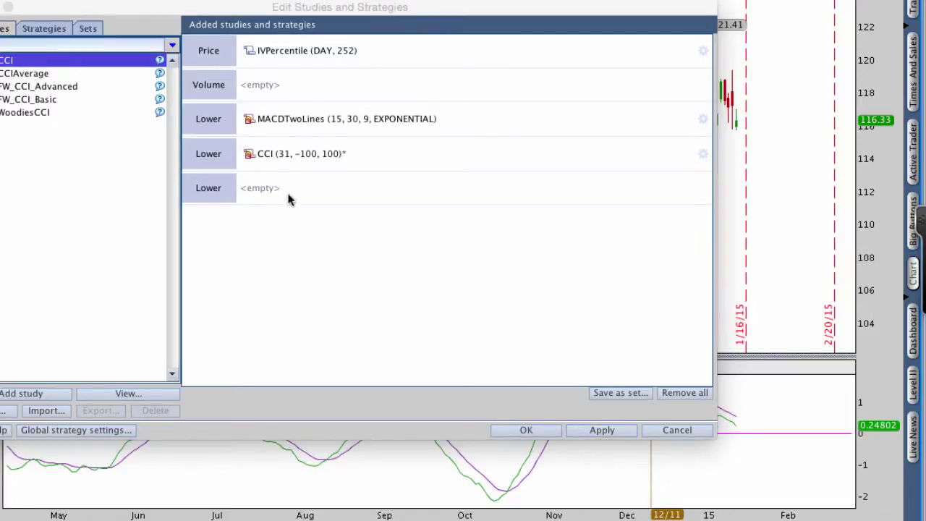
mouse_move(271, 163)
left_mouse_down()
mouse_move(289, 168)
mouse_move(269, 158)
left_mouse_up()
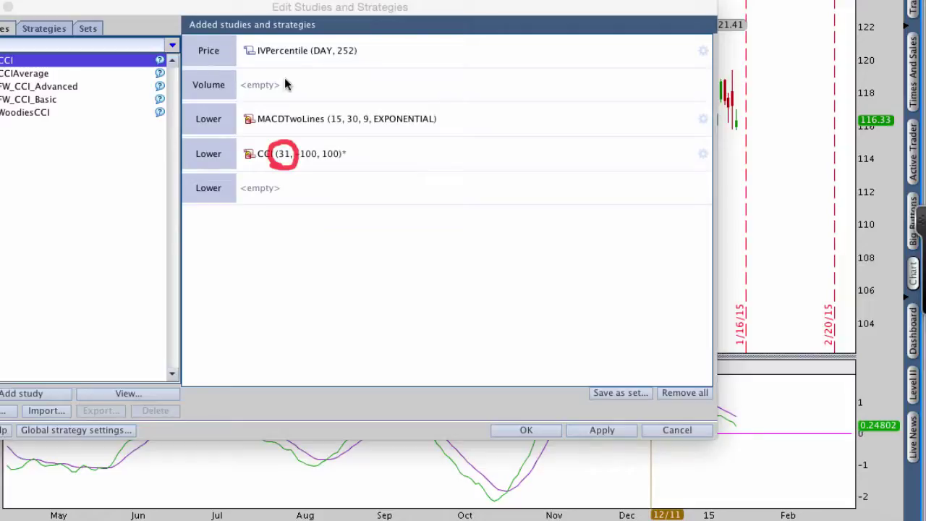
key("Escape")
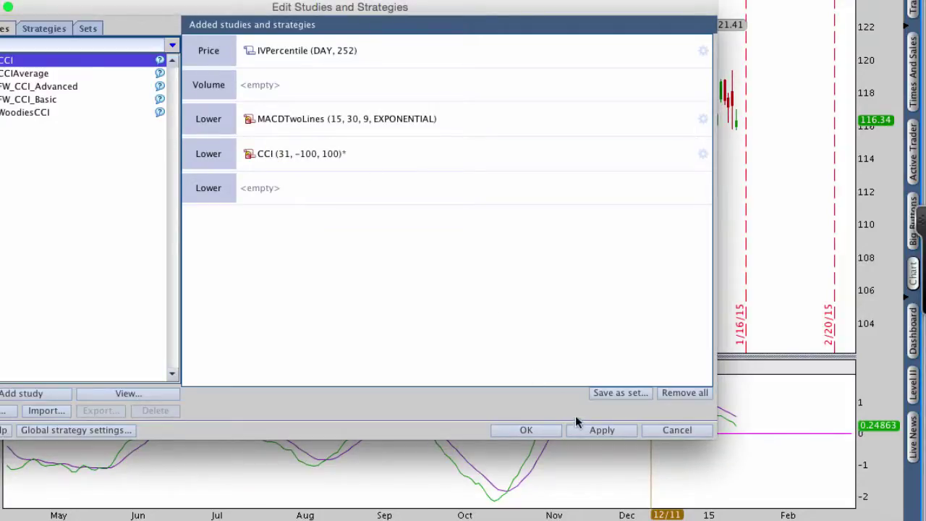
left_click(586, 429)
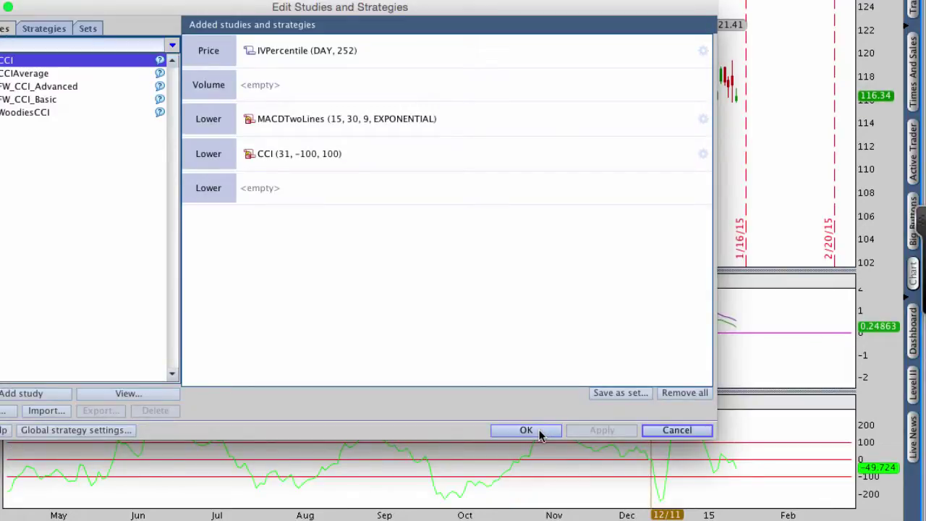
Step: Review the CCI study's OverBought, ZeroLine and OverSold plots, and change the CCI line color to blue on the chart
left_click(703, 154)
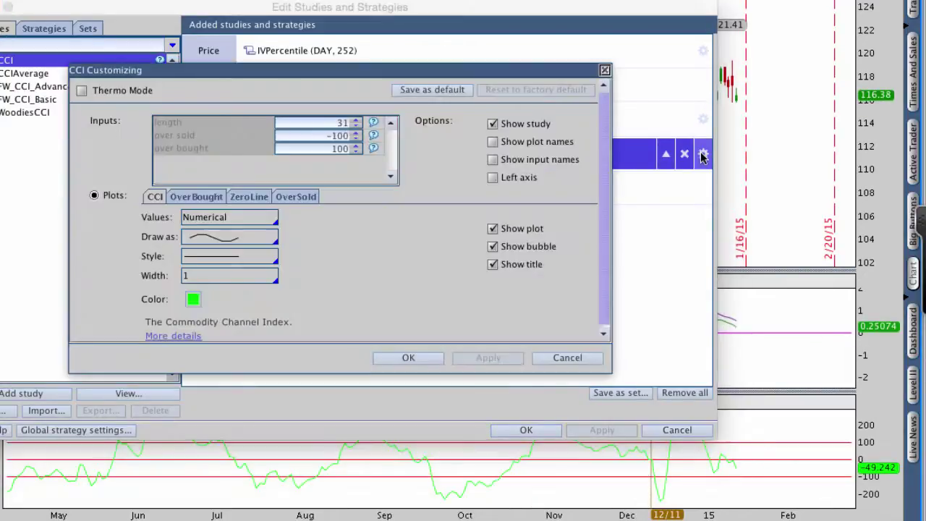
left_click(196, 199)
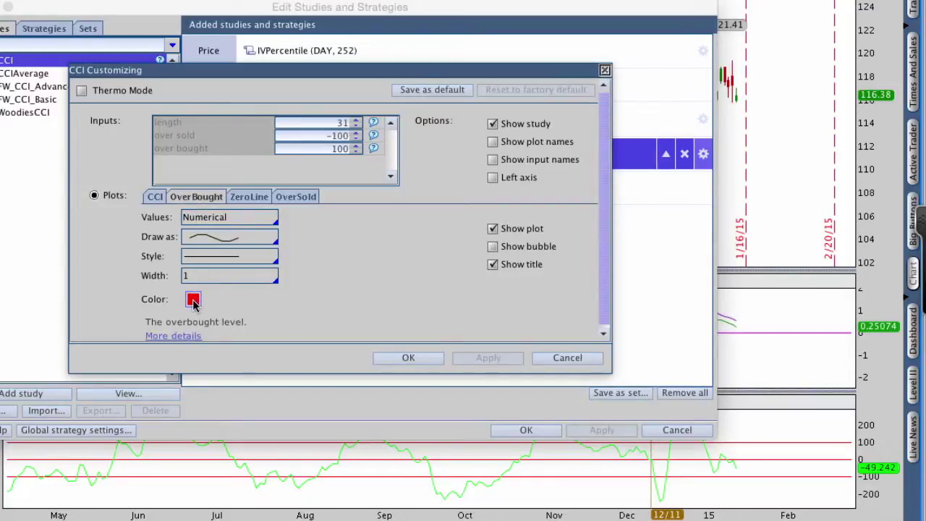
left_click(259, 199)
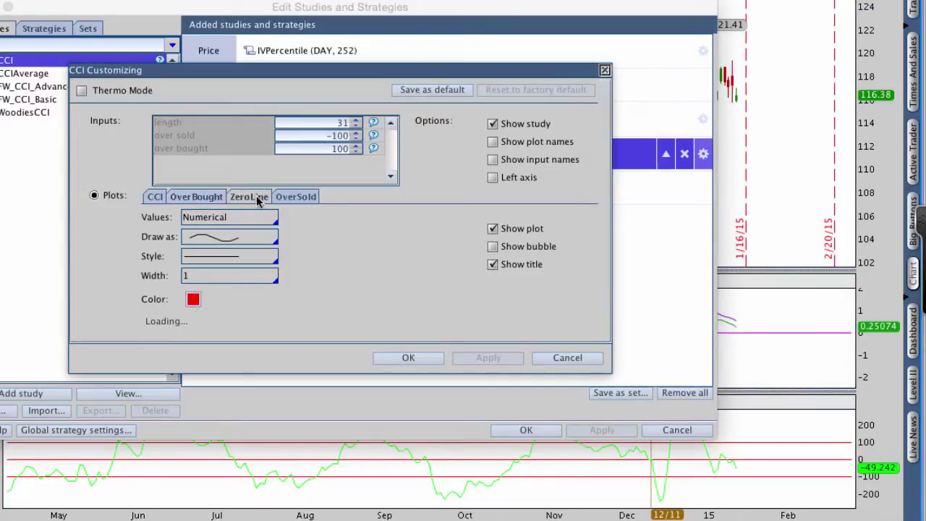
left_click(294, 198)
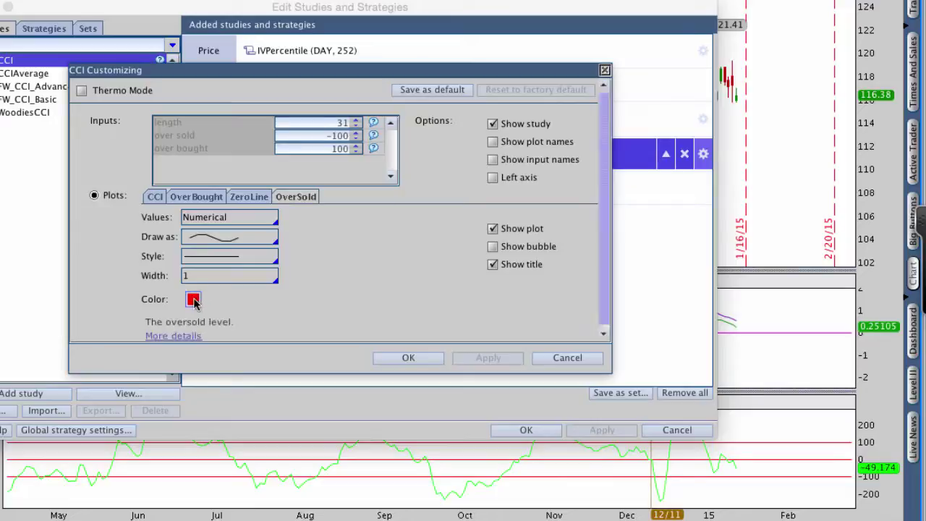
left_click(182, 200)
left_click(155, 196)
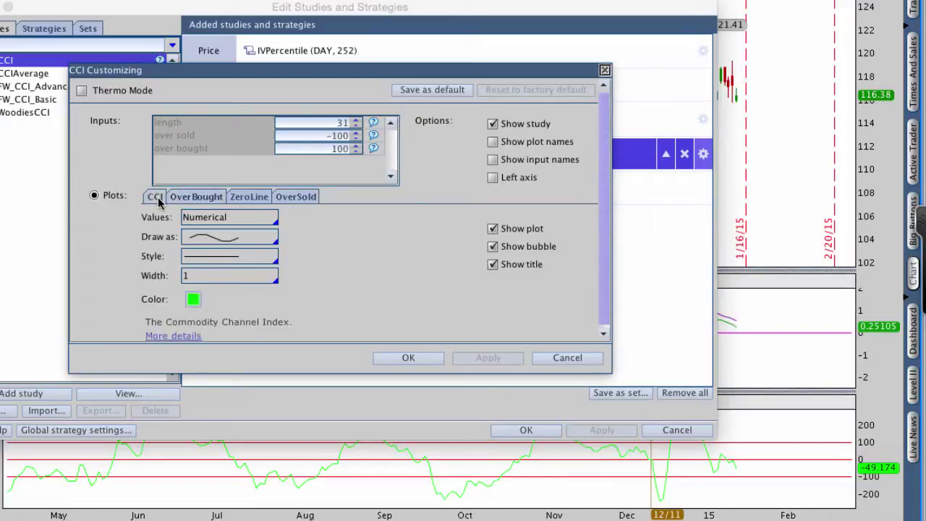
left_click(192, 300)
left_click(192, 337)
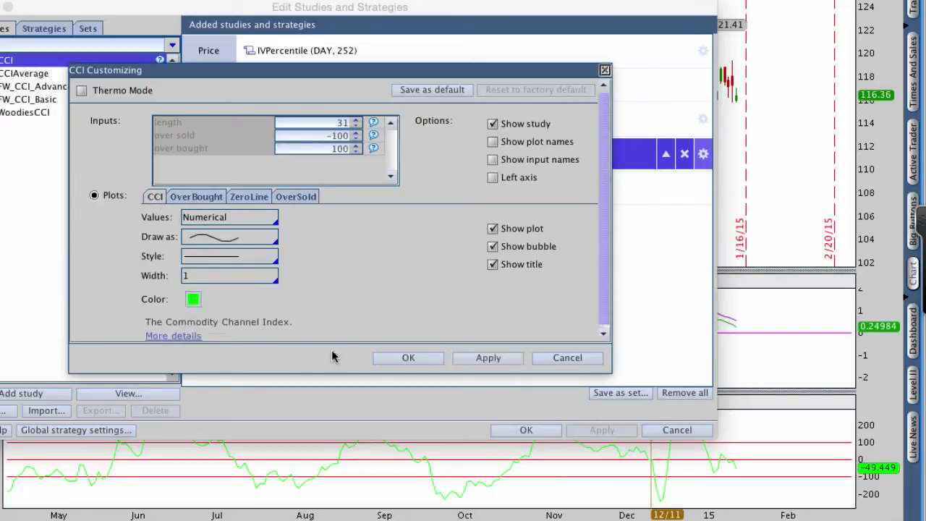
left_click(472, 357)
left_click(408, 358)
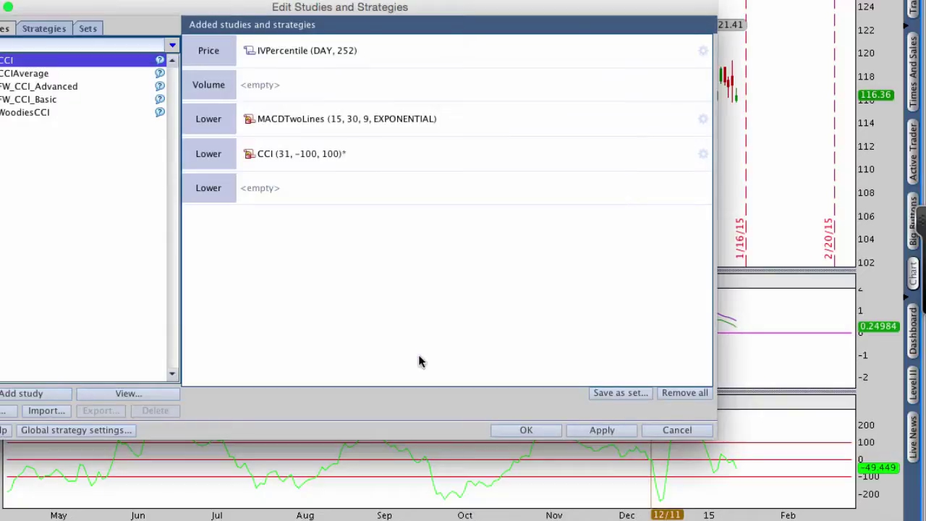
left_click(573, 430)
left_click(527, 431)
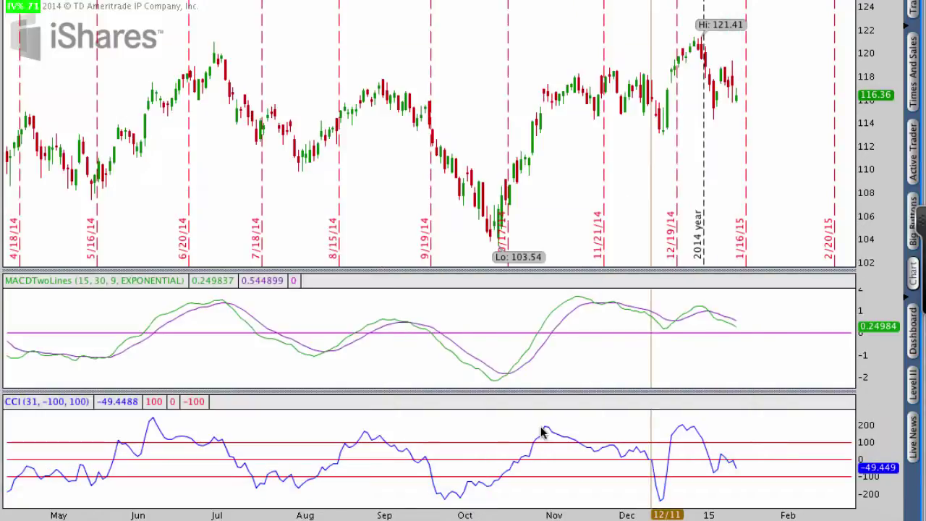
Step: Enlarge the CCI pane for mid-September to January and mark its zero line, 100 level and zero axis label
left_click_drag(418, 368, 789, 373)
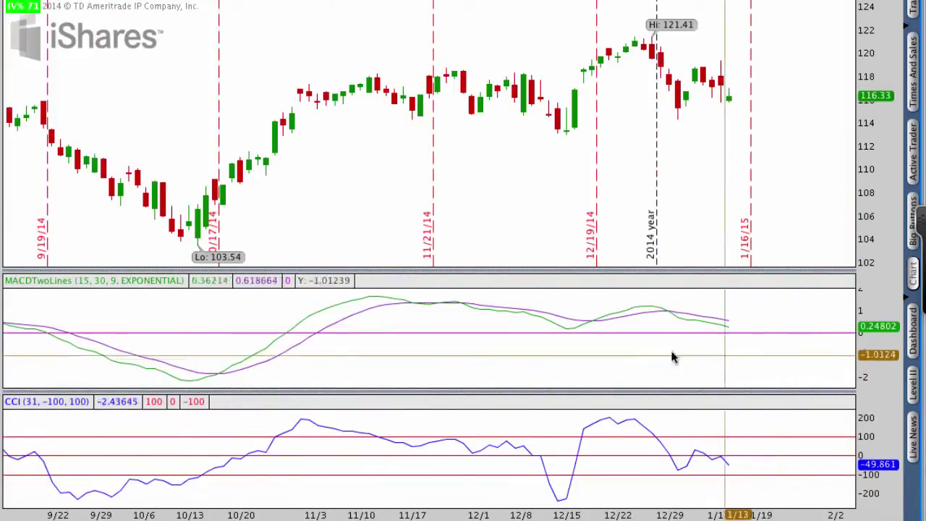
left_click_drag(630, 392, 633, 283)
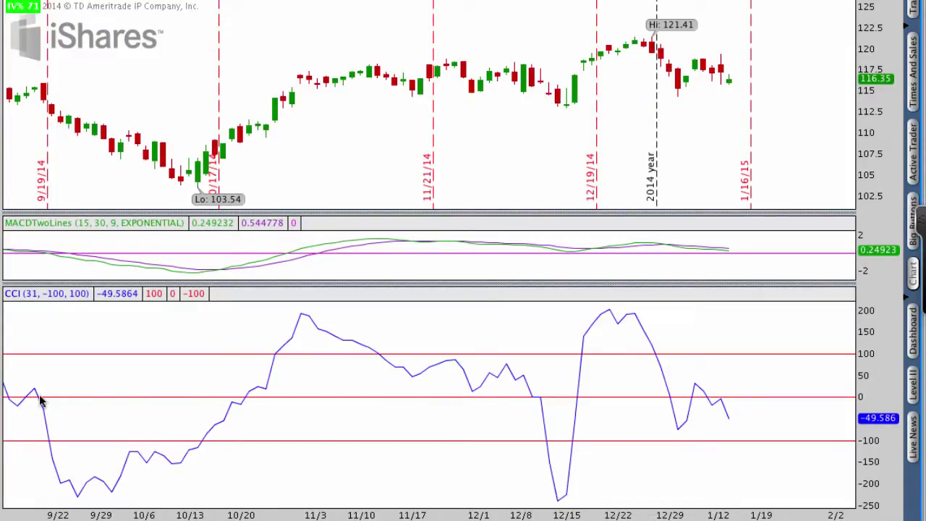
mouse_move(40, 400)
left_mouse_down()
mouse_move(124, 393)
mouse_move(422, 410)
mouse_move(697, 389)
mouse_move(861, 398)
left_mouse_up()
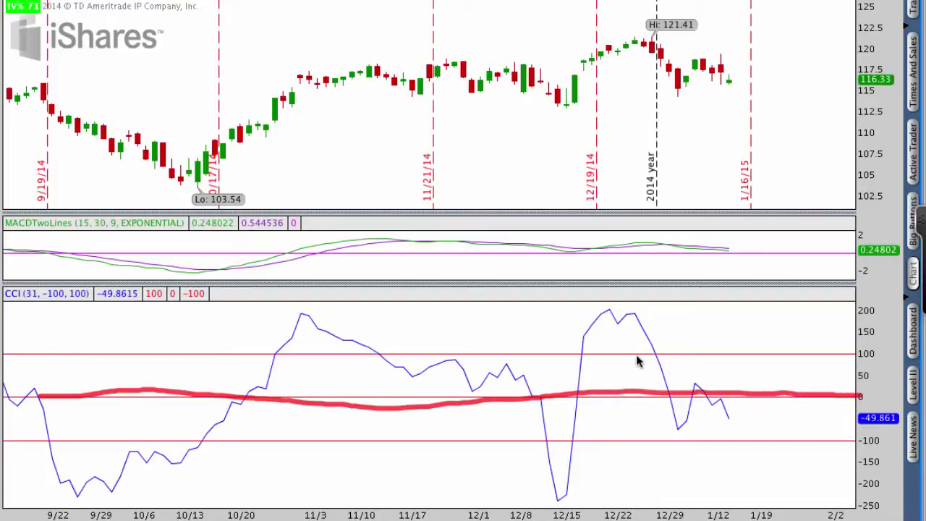
left_click_drag(643, 352, 850, 350)
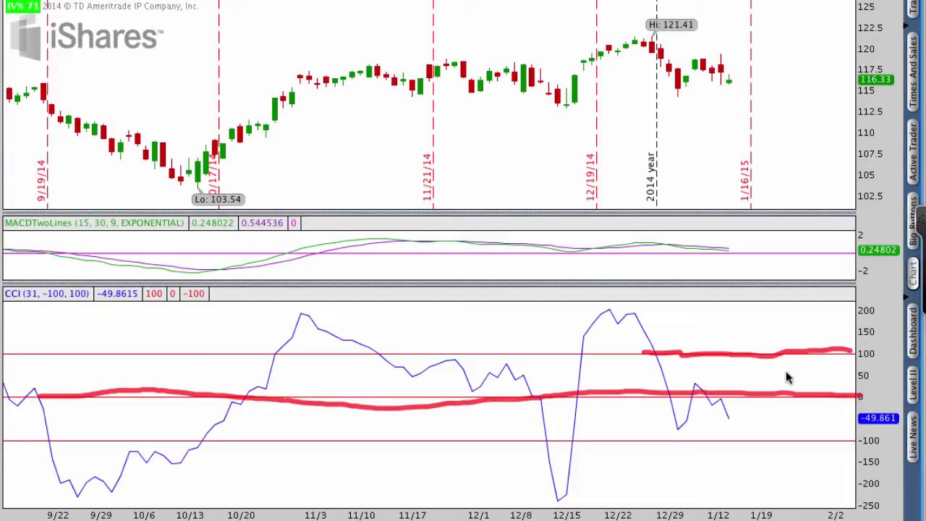
mouse_move(871, 382)
left_mouse_down()
mouse_move(646, 394)
mouse_move(750, 406)
mouse_move(879, 398)
mouse_move(865, 386)
left_mouse_up()
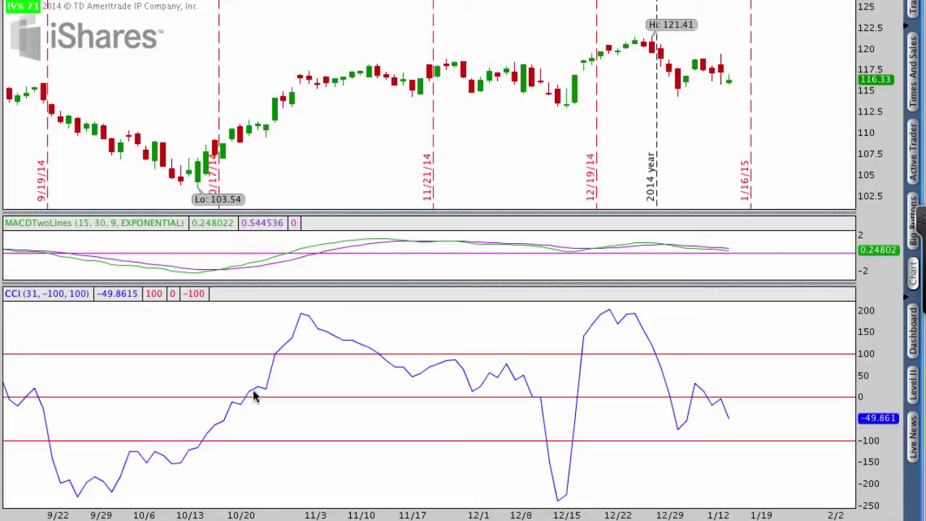
Step: Circle the CCI's October and December zero-line crossings, and mark the price rise from October 20 into November with a circle and arrow
mouse_move(247, 383)
left_mouse_down()
mouse_move(228, 387)
mouse_move(229, 409)
mouse_move(260, 419)
left_mouse_up()
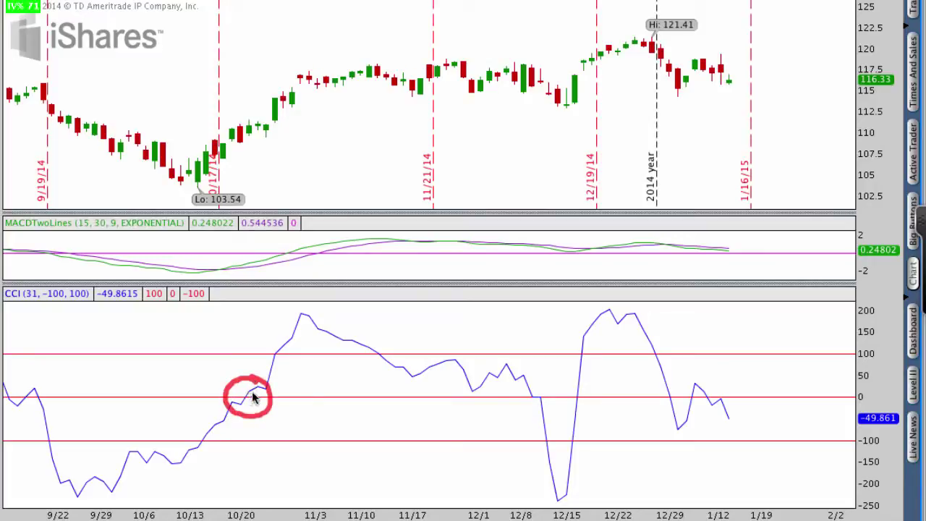
mouse_move(541, 382)
left_mouse_down()
mouse_move(518, 406)
mouse_move(544, 410)
mouse_move(541, 382)
mouse_move(589, 410)
mouse_move(586, 382)
left_mouse_up()
mouse_move(674, 382)
left_mouse_down()
mouse_move(659, 394)
mouse_move(678, 407)
mouse_move(673, 381)
left_mouse_up()
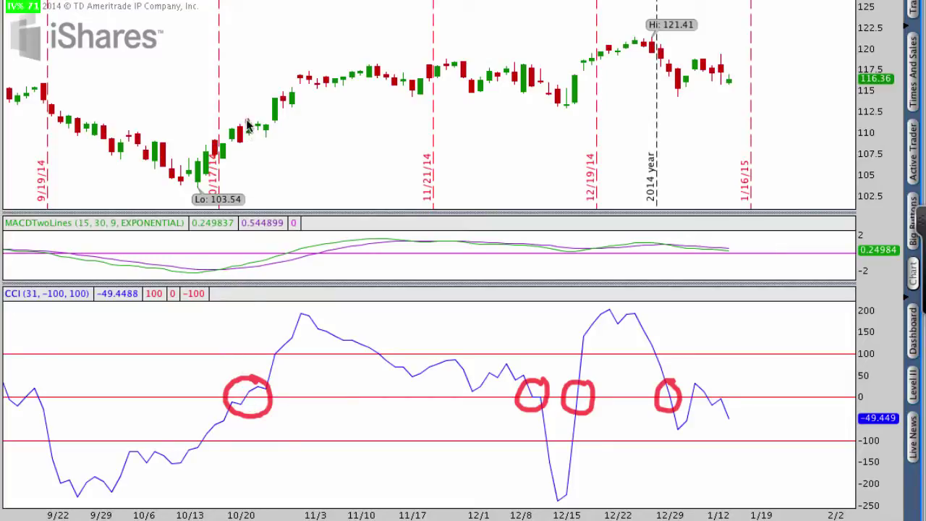
mouse_move(246, 124)
left_mouse_down()
mouse_move(234, 144)
mouse_move(263, 130)
mouse_move(244, 121)
mouse_move(421, 66)
mouse_move(419, 54)
mouse_move(432, 58)
mouse_move(428, 70)
left_mouse_up()
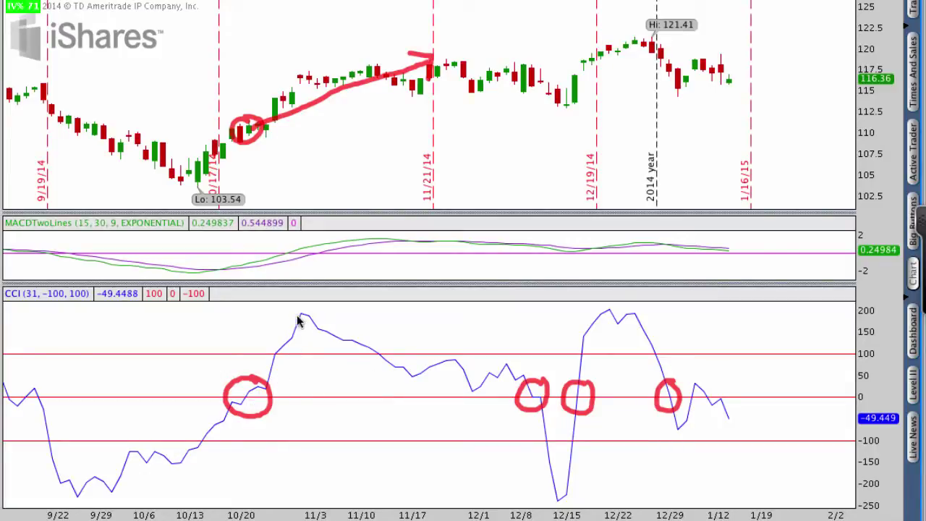
Step: Mark the CCI's early-November peak and mid-December trough with short horizontal lines, and clear all annotations
mouse_move(283, 317)
left_mouse_down()
mouse_move(312, 316)
mouse_move(285, 315)
left_mouse_up()
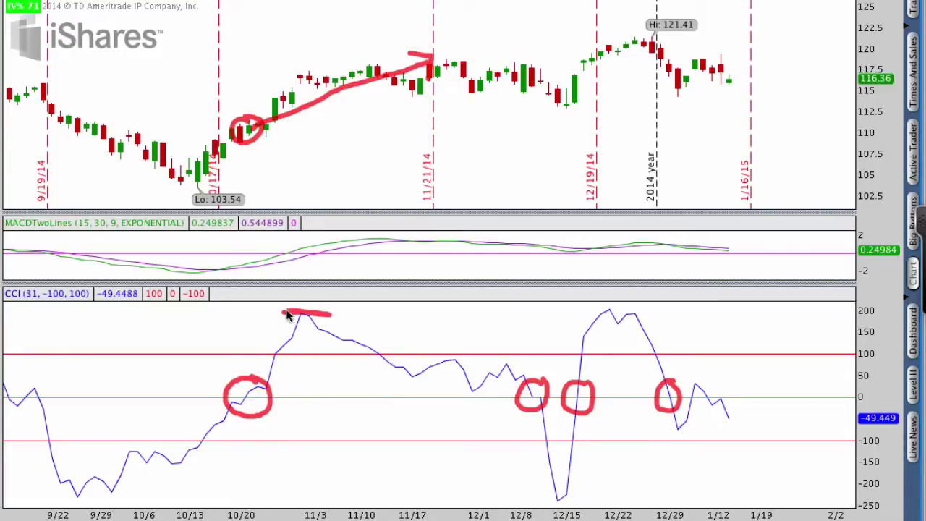
left_click_drag(550, 497, 583, 499)
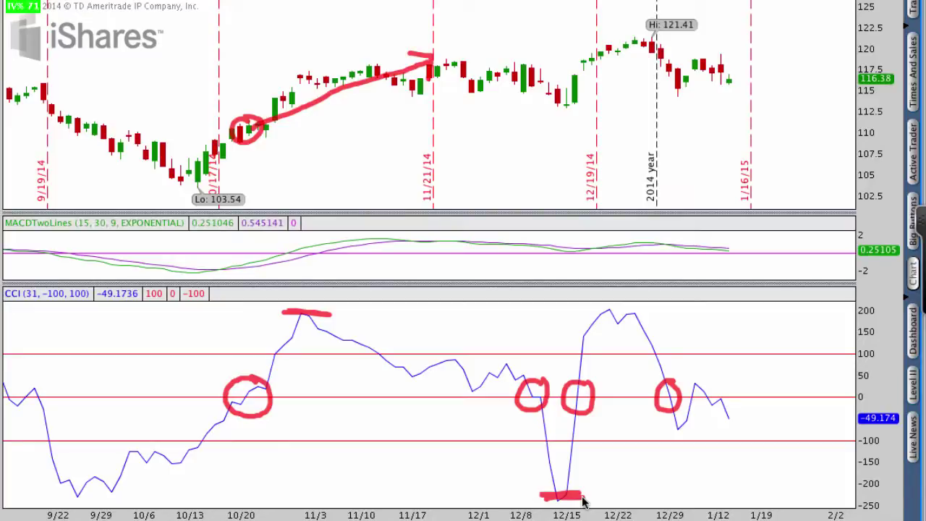
key("Escape")
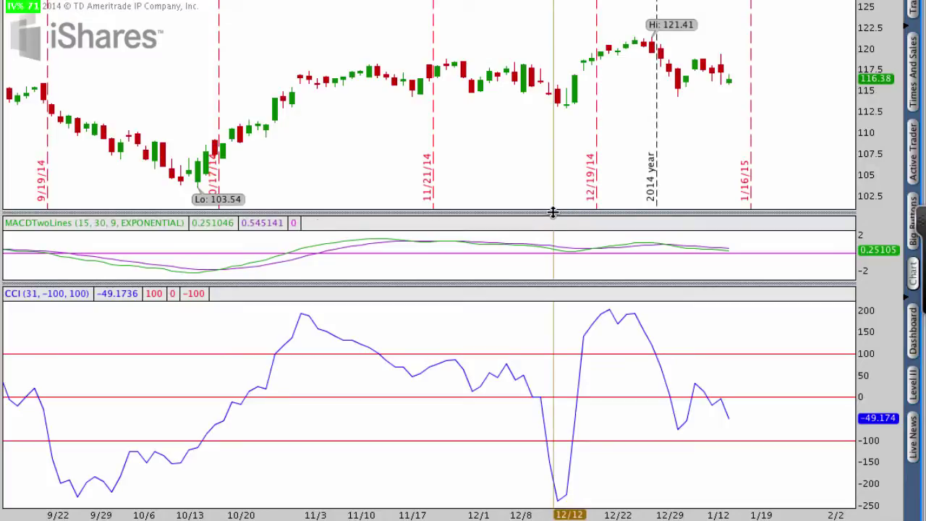
Step: Enlarge the price pane, mark the mid-December CCI trough and the price swings from December into January, and clear the markings
left_click_drag(552, 212, 561, 257)
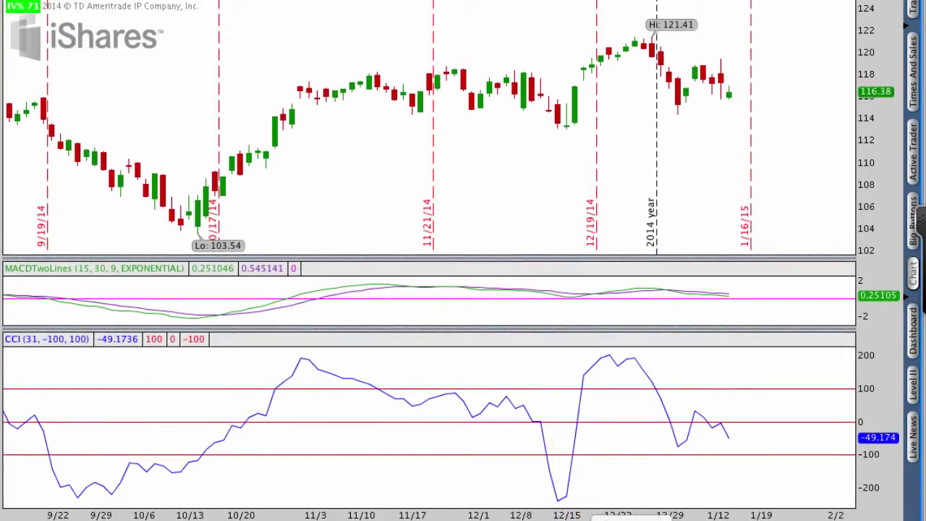
mouse_move(567, 484)
left_mouse_down()
mouse_move(552, 512)
mouse_move(573, 482)
left_mouse_up()
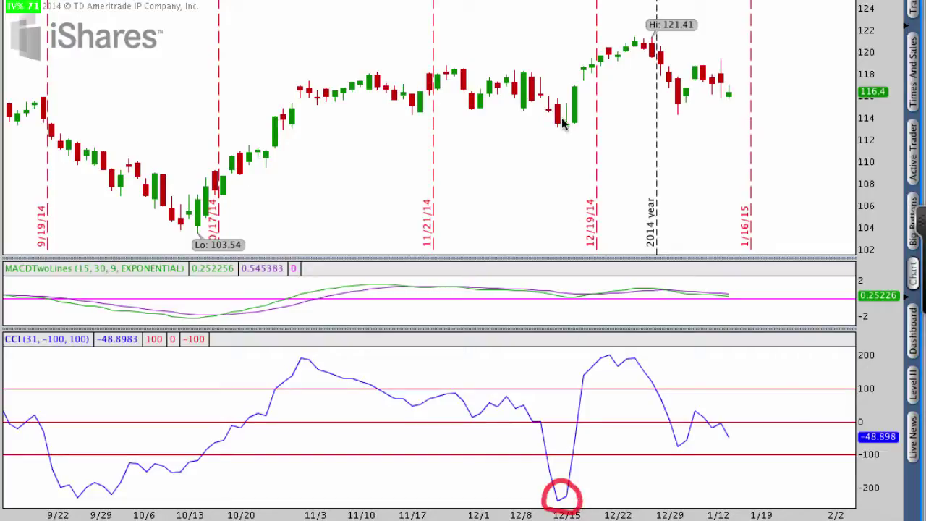
mouse_move(535, 91)
left_mouse_down()
mouse_move(567, 129)
mouse_move(584, 72)
mouse_move(620, 54)
mouse_move(699, 89)
mouse_move(703, 52)
left_mouse_up()
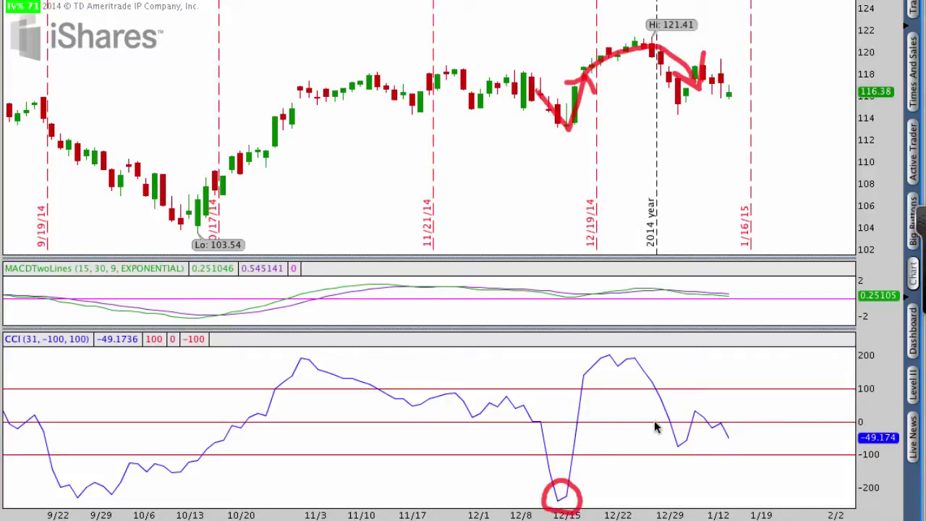
key("Escape")
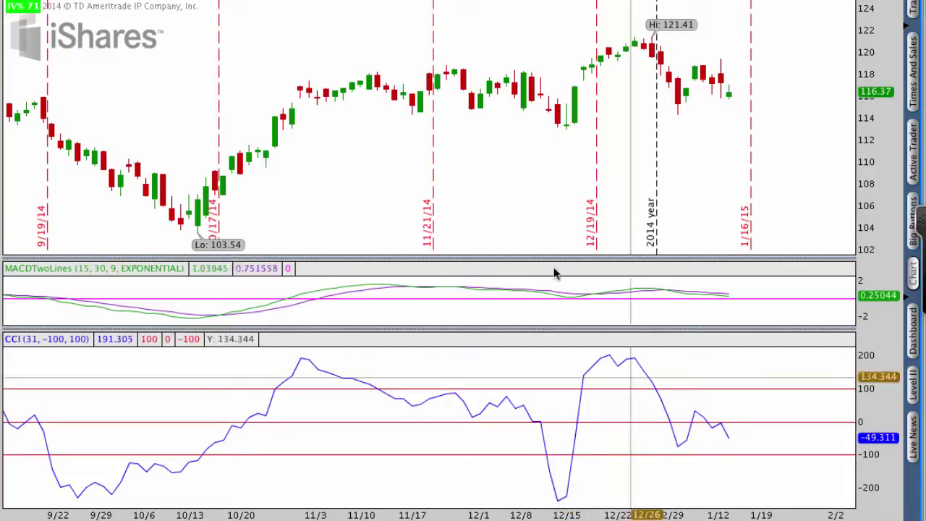
Step: On the April–January index chart, mark the CCI's April and late-July zero-line crossings and stretch between, circle the matching July price drop, and clear all markings
scroll(480, 193, "down", 3)
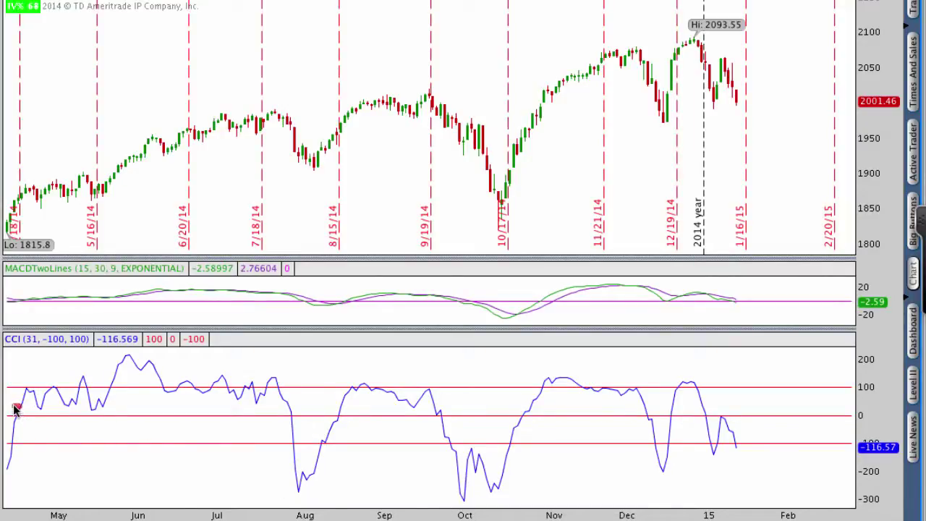
mouse_move(14, 409)
left_mouse_down()
mouse_move(8, 417)
mouse_move(16, 427)
mouse_move(25, 414)
left_mouse_up()
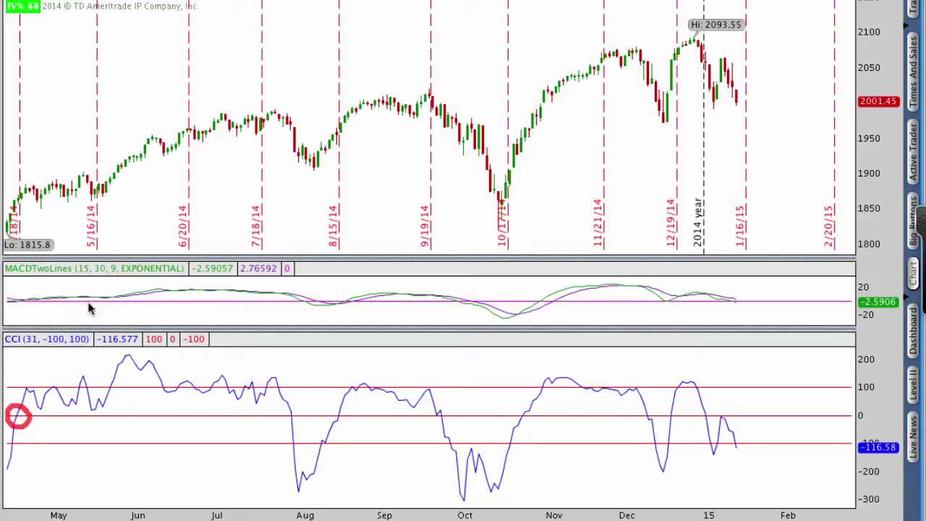
mouse_move(89, 308)
left_mouse_down()
mouse_move(29, 386)
mouse_move(70, 386)
left_mouse_up()
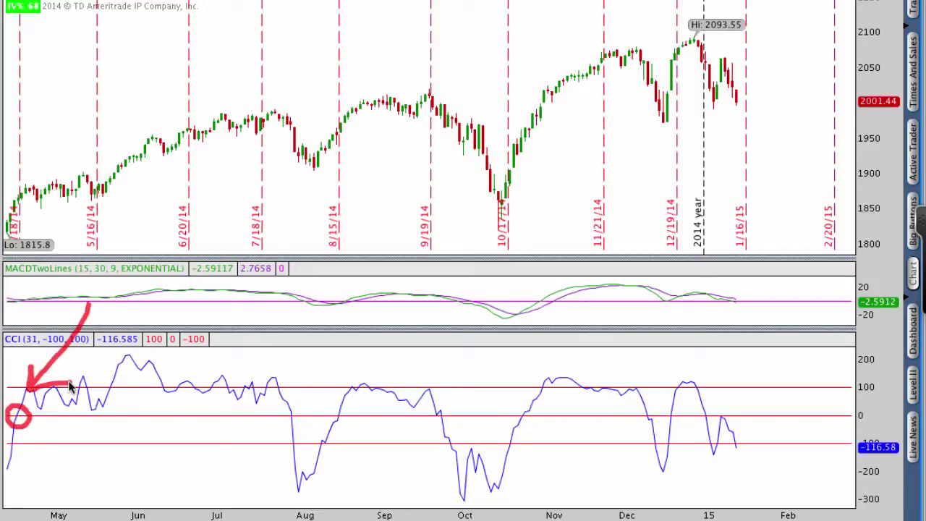
left_click_drag(29, 416, 112, 428)
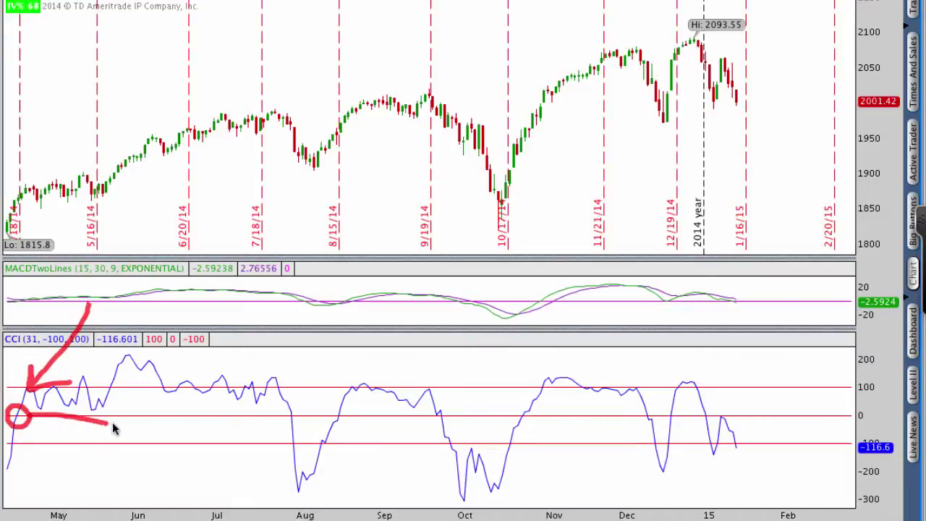
left_click_drag(184, 423, 296, 421)
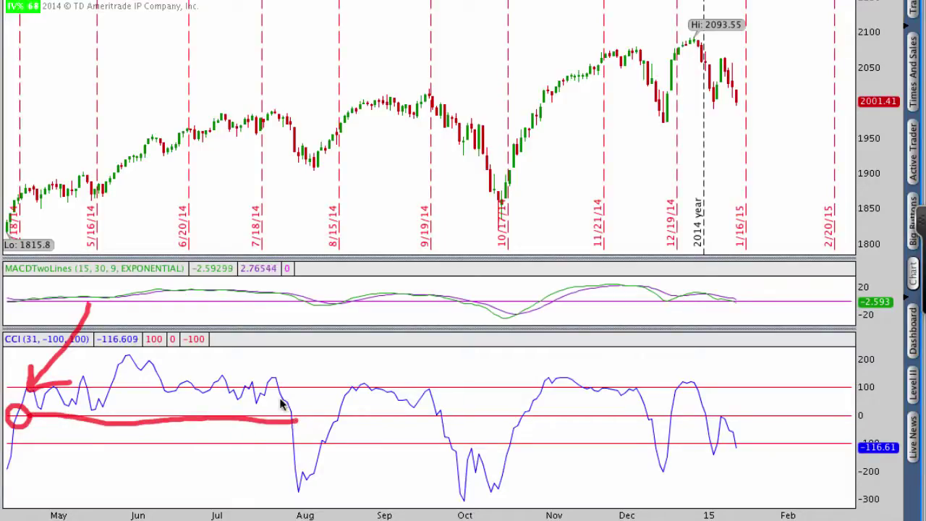
left_click_drag(295, 109, 302, 144)
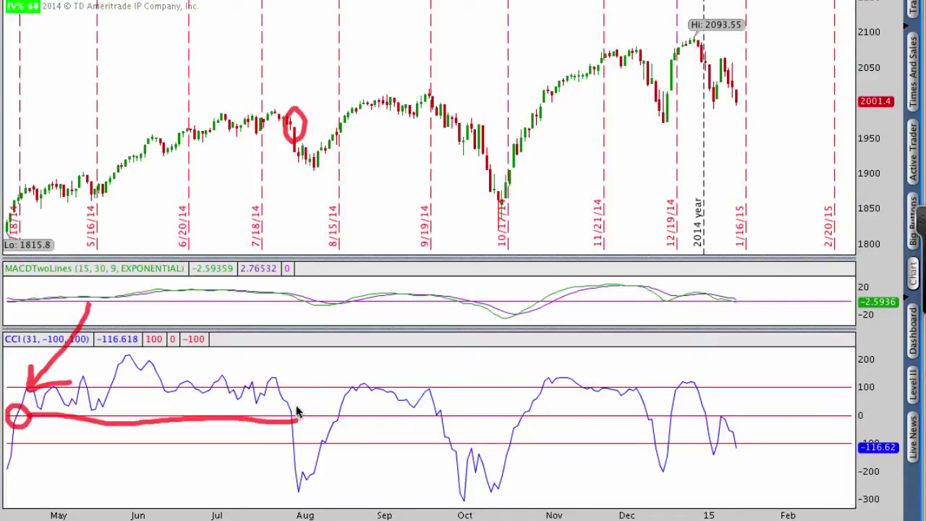
mouse_move(296, 412)
left_mouse_down()
mouse_move(292, 428)
mouse_move(300, 406)
left_mouse_up()
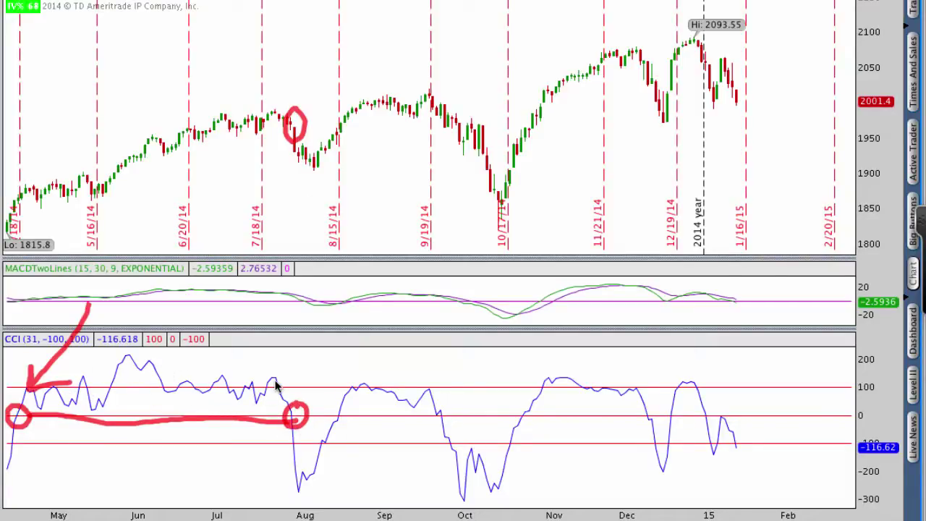
key("Escape")
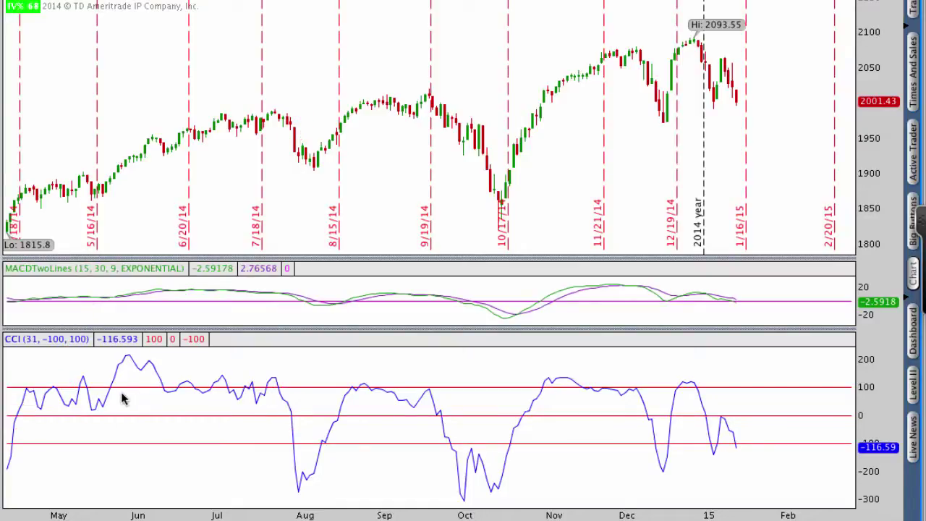
Step: Trace the CCI's zero line from April to late July, cross out the late-July crossing and matching price drop, and clear the markings
left_click_drag(12, 418, 142, 421)
mouse_move(202, 425)
left_mouse_down()
mouse_move(295, 417)
mouse_move(290, 427)
left_mouse_up()
left_click_drag(281, 393, 298, 425)
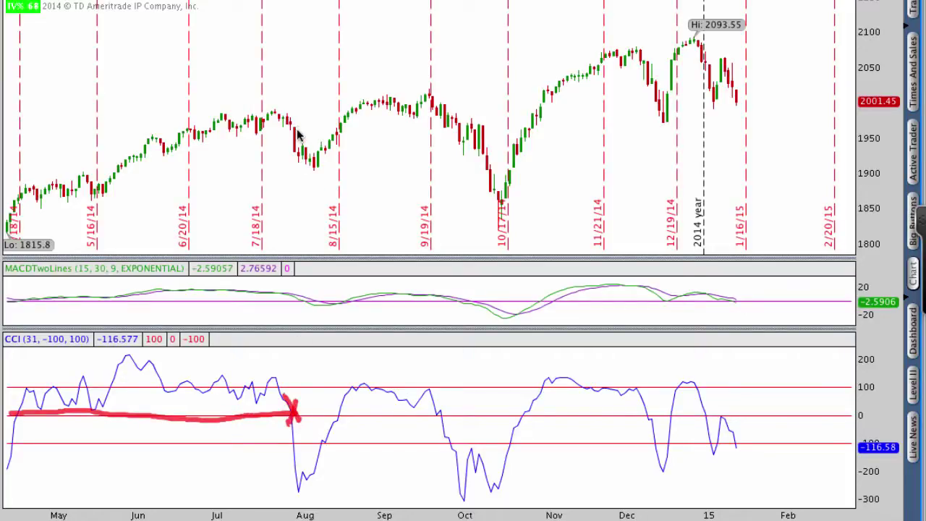
mouse_move(297, 125)
left_mouse_down()
mouse_move(289, 152)
mouse_move(300, 154)
left_mouse_up()
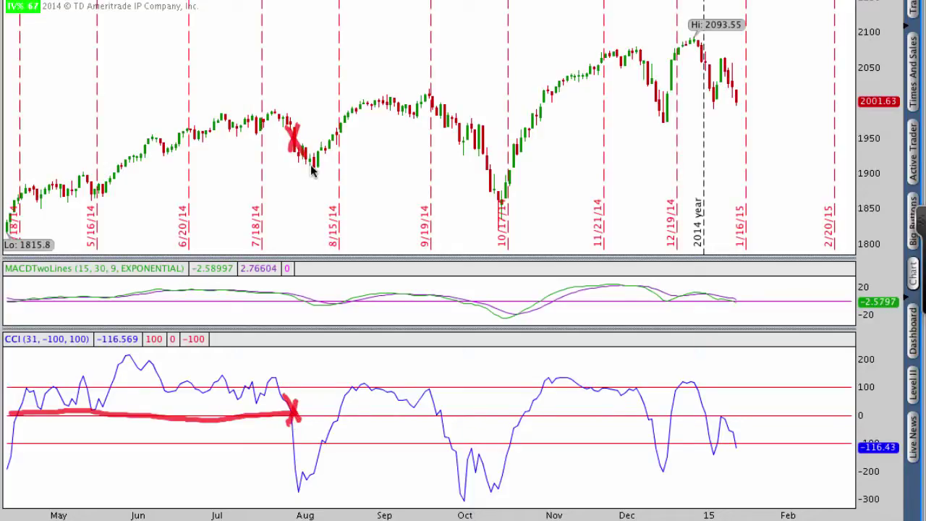
key("Escape")
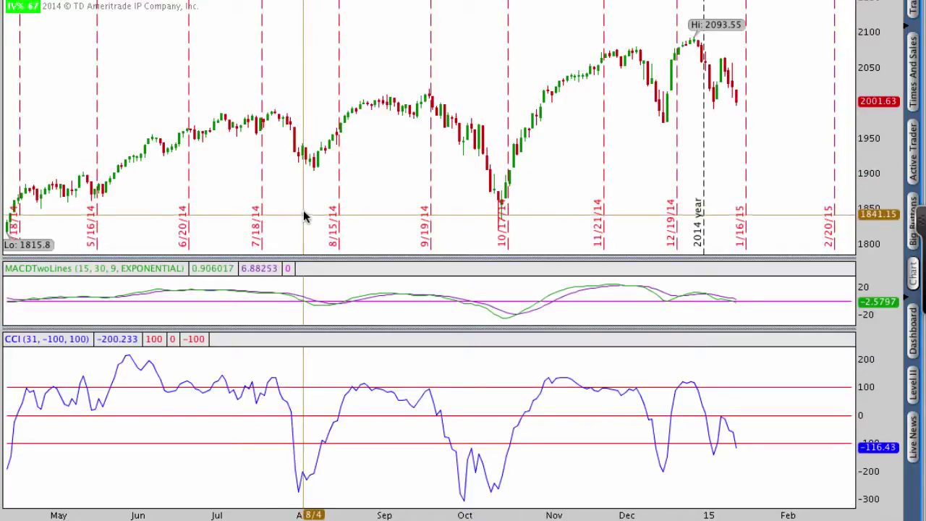
Step: Add the RSI study with 14, 70, 30, CLOSE, WILDERS as a lower study on the index chart
right_click(680, 3)
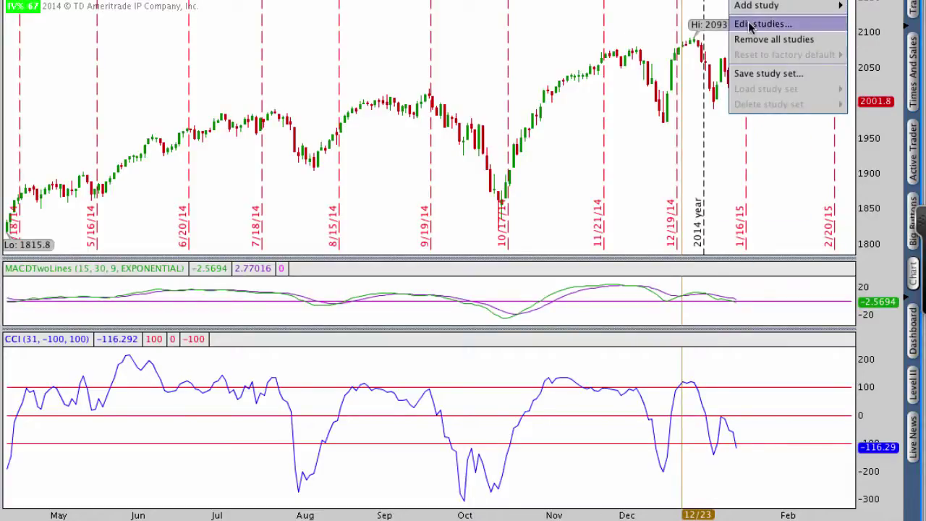
left_click(752, 22)
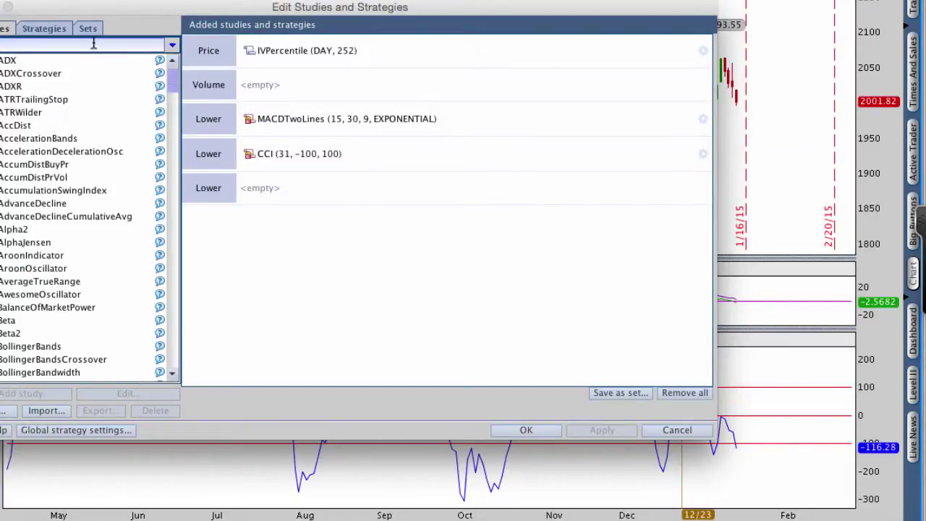
type("RSI")
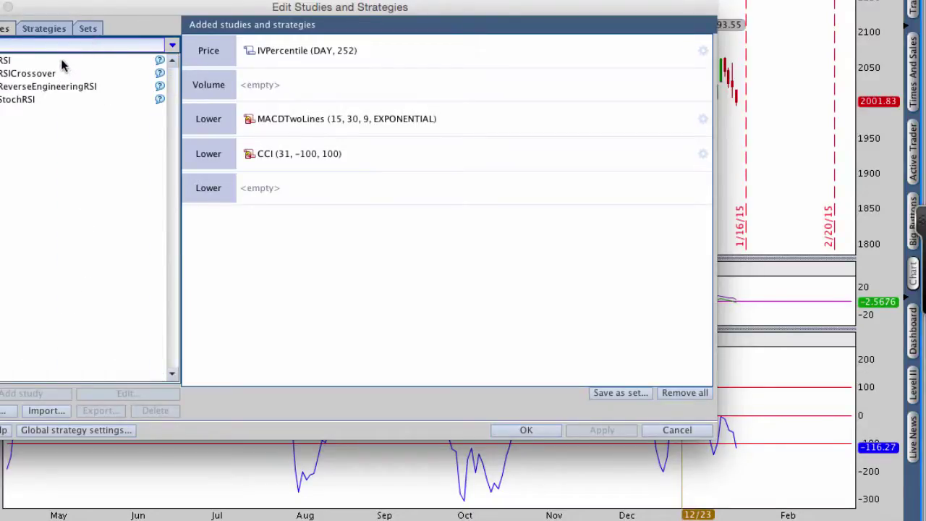
double_click(62, 62)
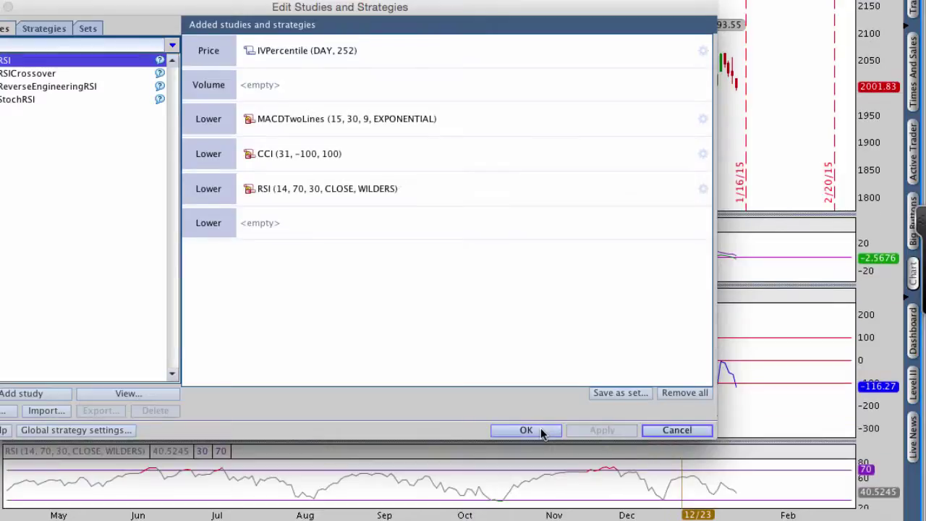
left_click(541, 431)
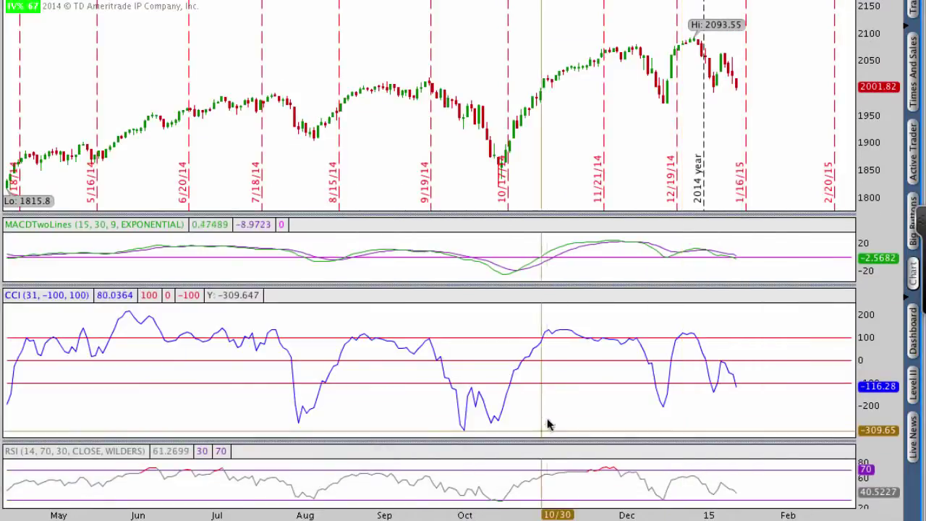
Step: Resize the chart panes to give RSI and price more height, and mark the RSI's 70 and 30 levels
left_click_drag(569, 440, 574, 309)
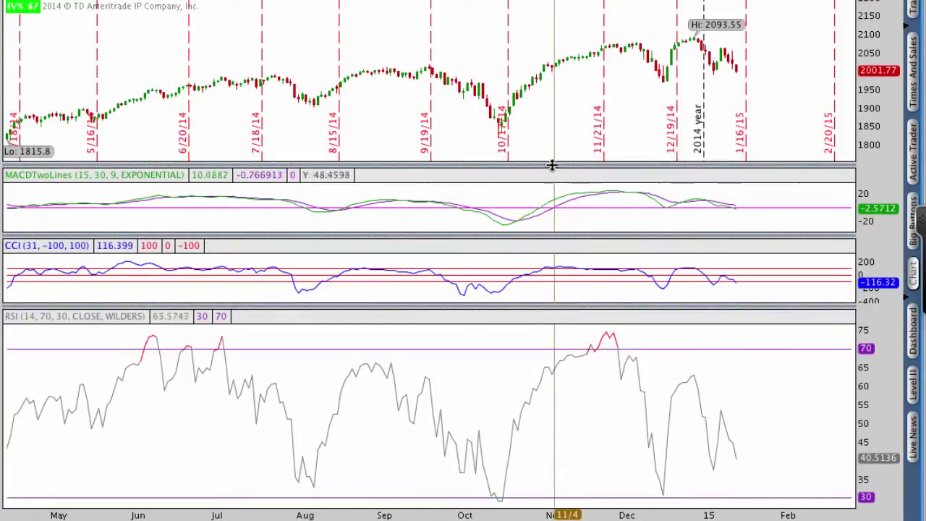
left_click_drag(554, 174, 559, 195)
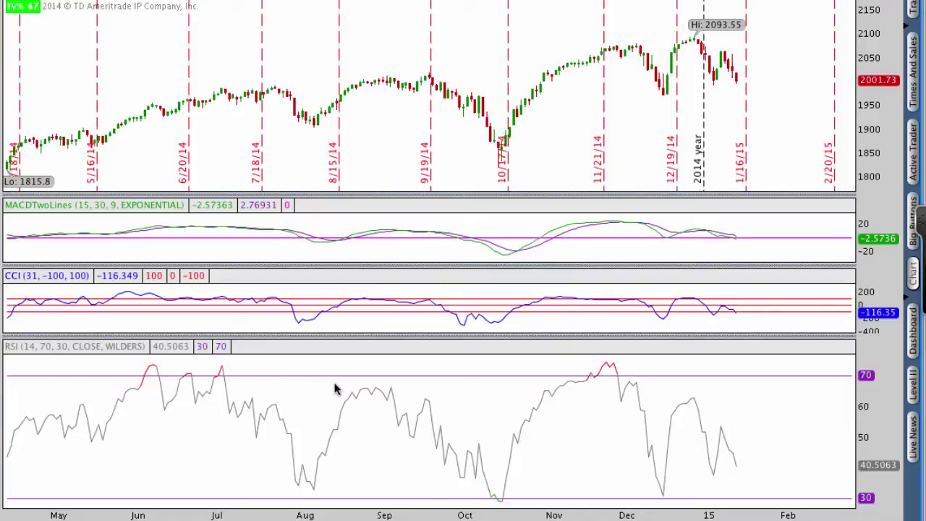
mouse_move(879, 367)
left_mouse_down()
mouse_move(861, 358)
mouse_move(845, 391)
mouse_move(884, 370)
left_mouse_up()
mouse_move(883, 485)
left_mouse_down()
mouse_move(851, 498)
mouse_move(888, 506)
mouse_move(878, 481)
left_mouse_up()
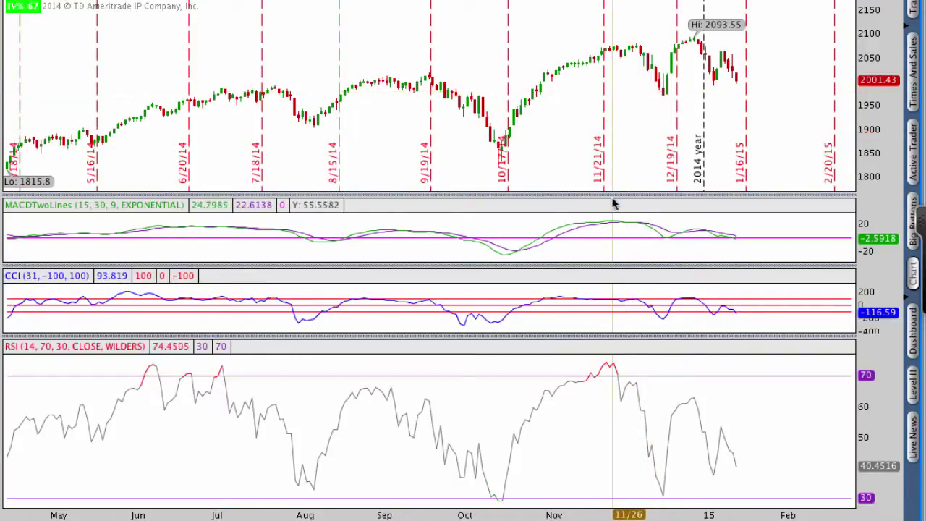
left_click_drag(611, 193, 616, 231)
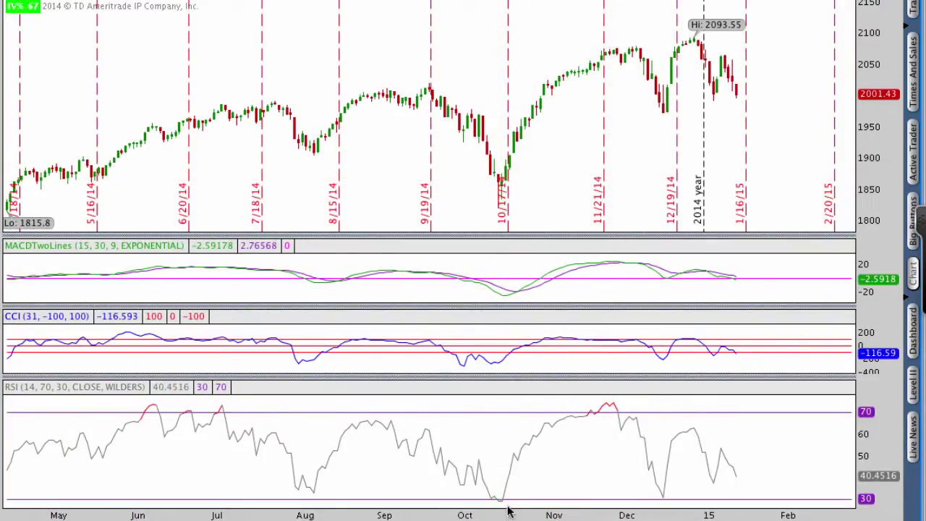
Step: Circle the RSI's mid-October dip at 30 and the matching price low, link them with an arrow, and clear the markings
mouse_move(510, 493)
left_mouse_down()
mouse_move(493, 482)
mouse_move(476, 503)
mouse_move(506, 510)
mouse_move(509, 491)
left_mouse_up()
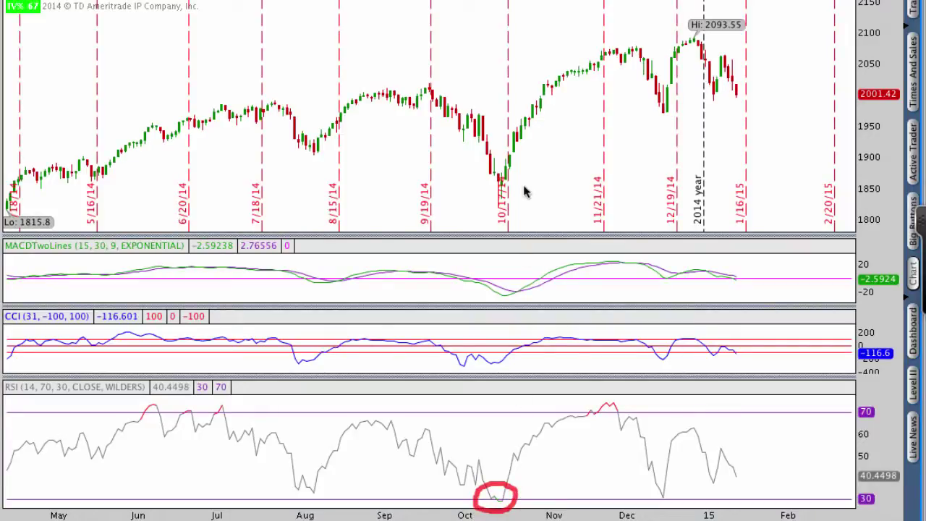
mouse_move(505, 172)
left_mouse_down()
mouse_move(488, 166)
mouse_move(485, 201)
mouse_move(520, 184)
mouse_move(505, 171)
left_mouse_up()
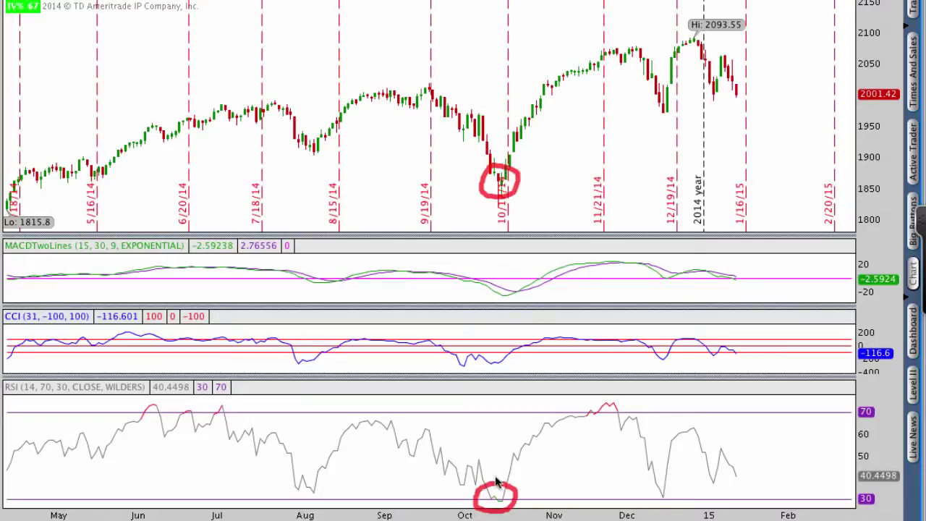
mouse_move(498, 484)
left_mouse_down()
mouse_move(496, 194)
mouse_move(508, 210)
left_mouse_up()
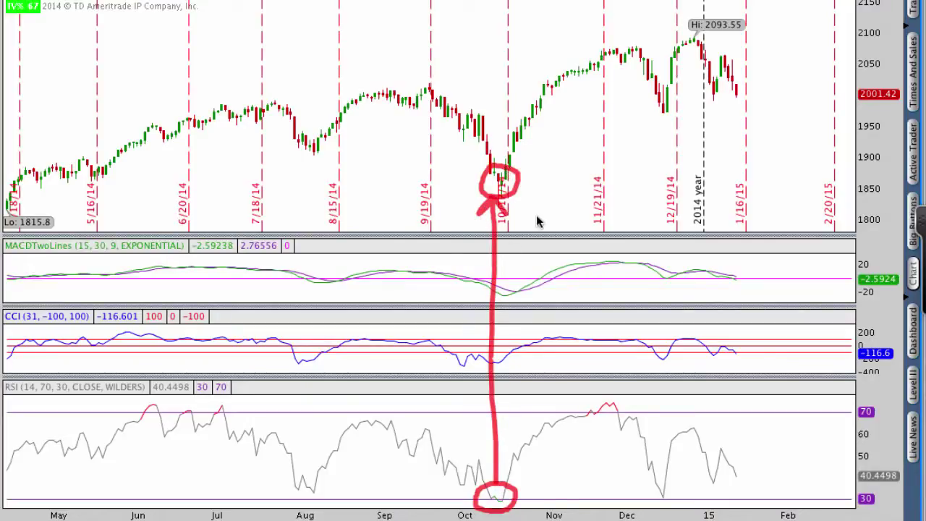
key("Escape")
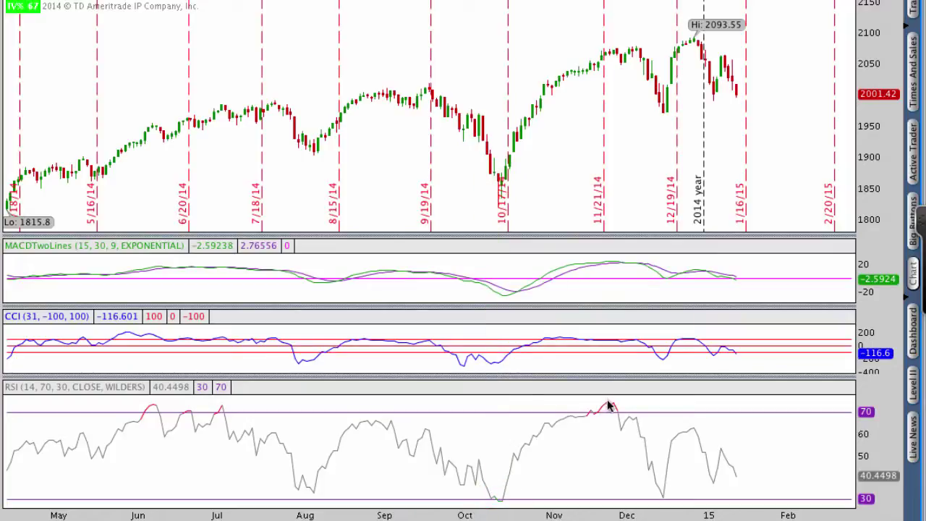
Step: Circle the RSI's late-November peak above 70 and the matching price top, draw an arrow along the December decline, and clear the markings
mouse_move(610, 397)
left_mouse_down()
mouse_move(587, 405)
mouse_move(616, 431)
mouse_move(608, 392)
left_mouse_up()
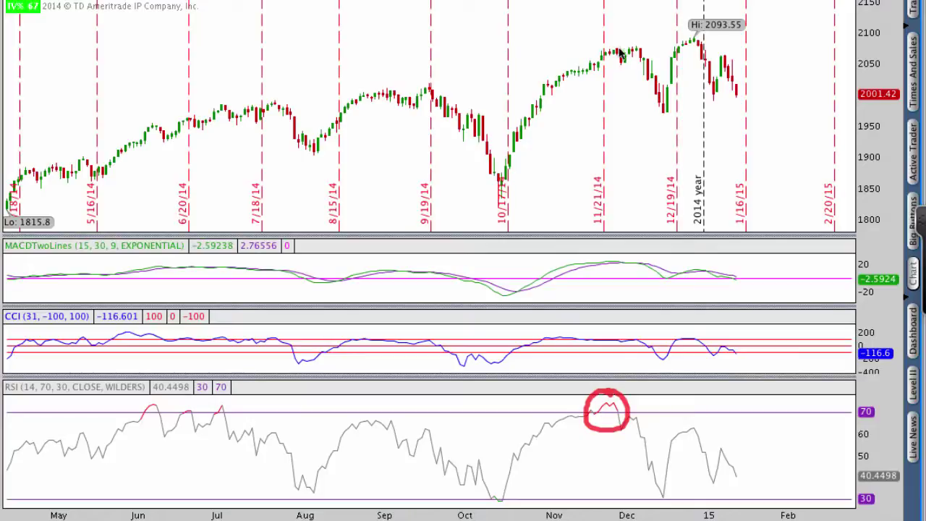
mouse_move(618, 47)
left_mouse_down()
mouse_move(602, 41)
mouse_move(594, 71)
mouse_move(616, 78)
mouse_move(620, 42)
mouse_move(661, 123)
mouse_move(661, 105)
left_mouse_up()
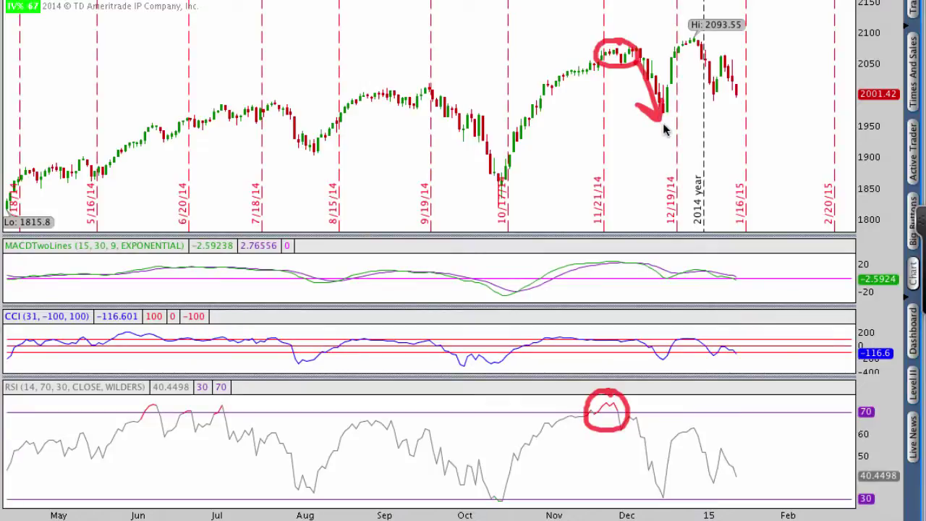
key("Escape")
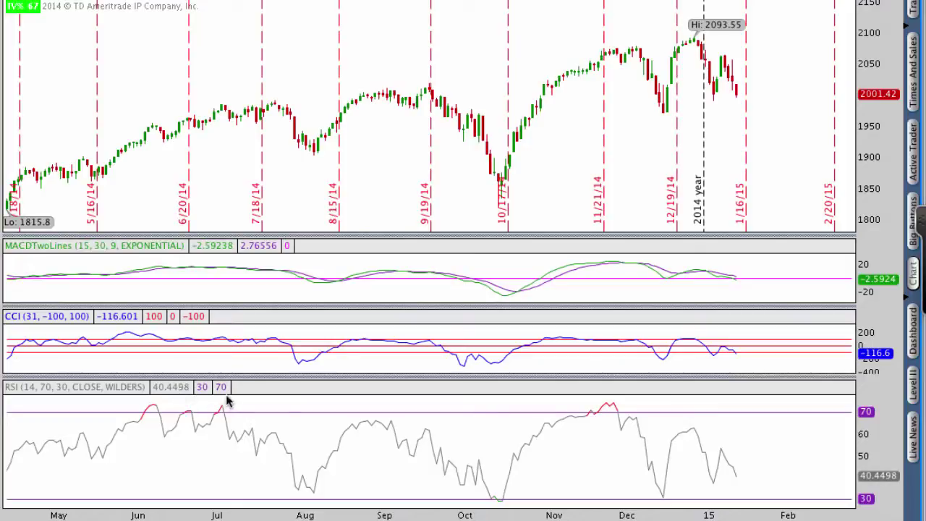
Step: Circle the RSI's June–July peaks above 70, mark the matching prices and following decline, circle the October low and late-November top, and clear the markings
mouse_move(227, 402)
left_mouse_down()
mouse_move(132, 406)
mouse_move(141, 434)
mouse_move(203, 433)
left_mouse_up()
left_click_drag(242, 409, 223, 397)
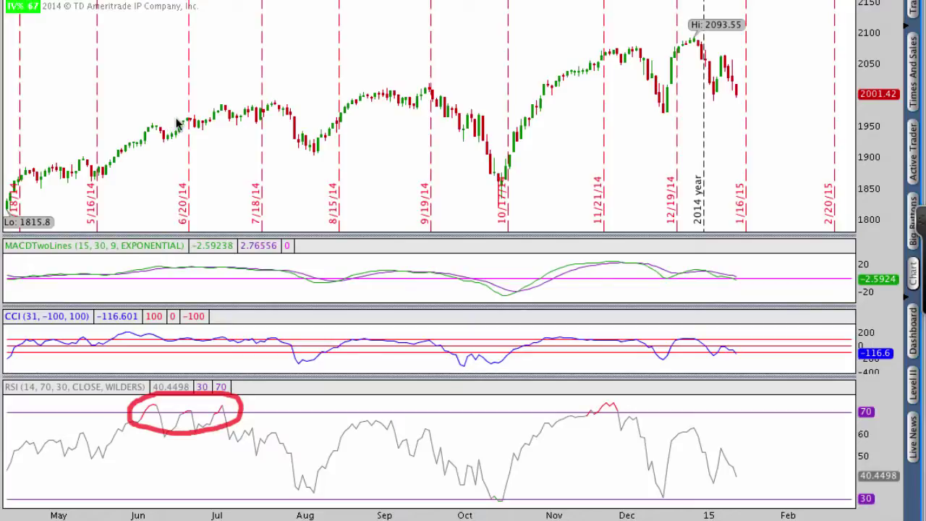
mouse_move(176, 121)
left_mouse_down()
mouse_move(144, 134)
mouse_move(180, 141)
mouse_move(261, 127)
mouse_move(214, 107)
mouse_move(160, 114)
left_mouse_up()
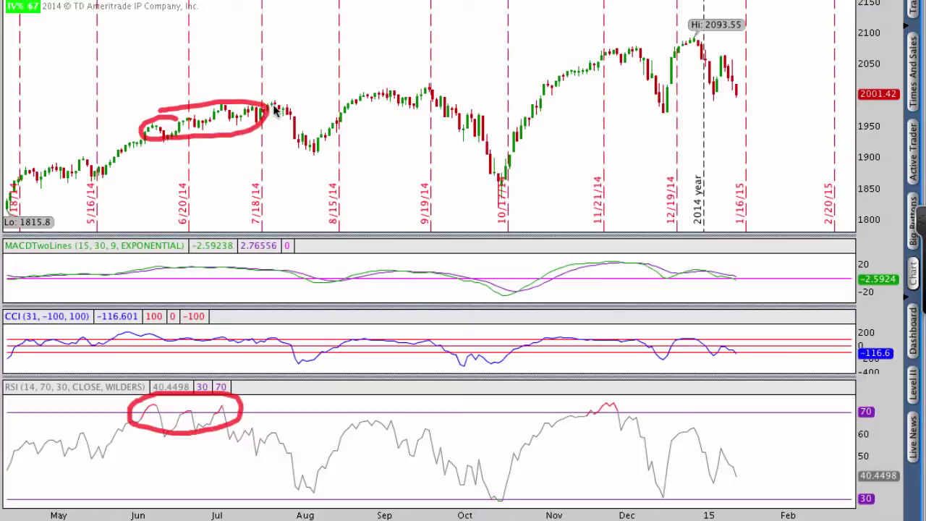
mouse_move(269, 107)
left_mouse_down()
mouse_move(315, 154)
mouse_move(317, 142)
left_mouse_up()
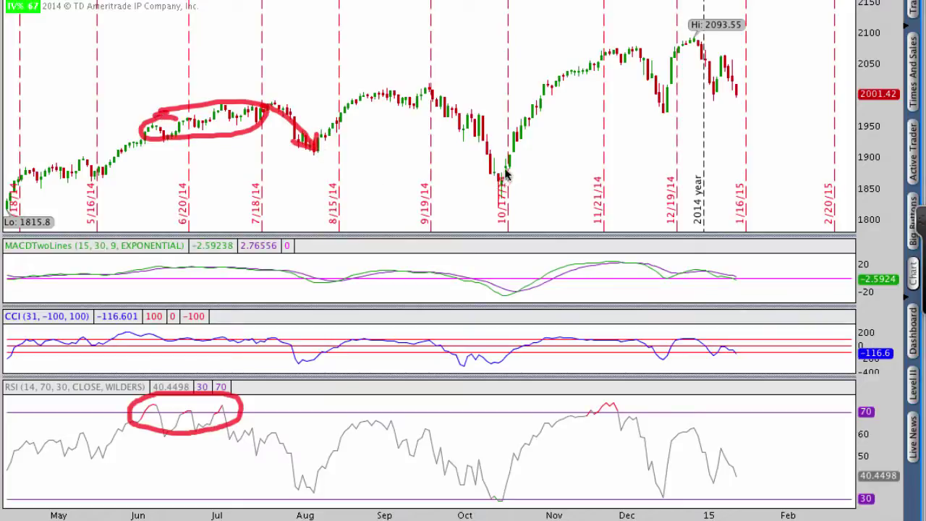
mouse_move(505, 169)
left_mouse_down()
mouse_move(487, 190)
mouse_move(507, 179)
left_mouse_up()
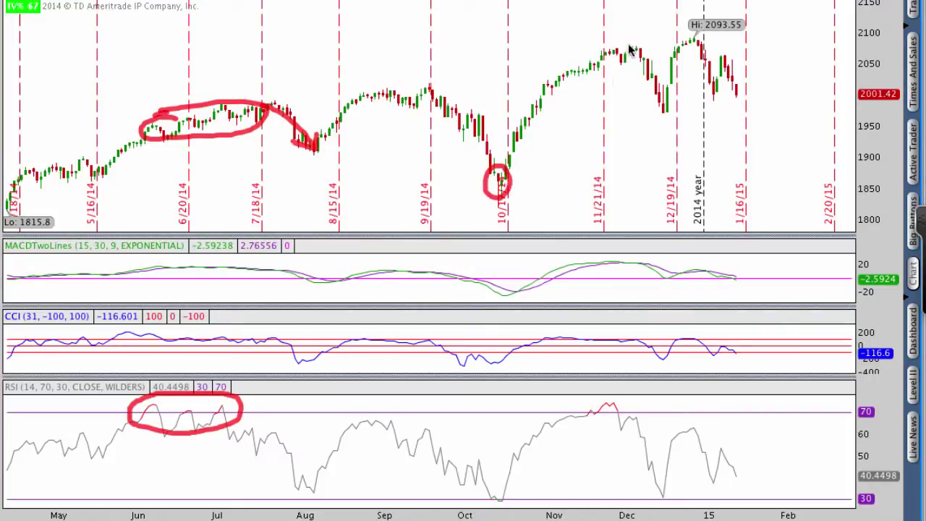
mouse_move(633, 44)
left_mouse_down()
mouse_move(615, 61)
mouse_move(649, 51)
mouse_move(635, 43)
left_mouse_up()
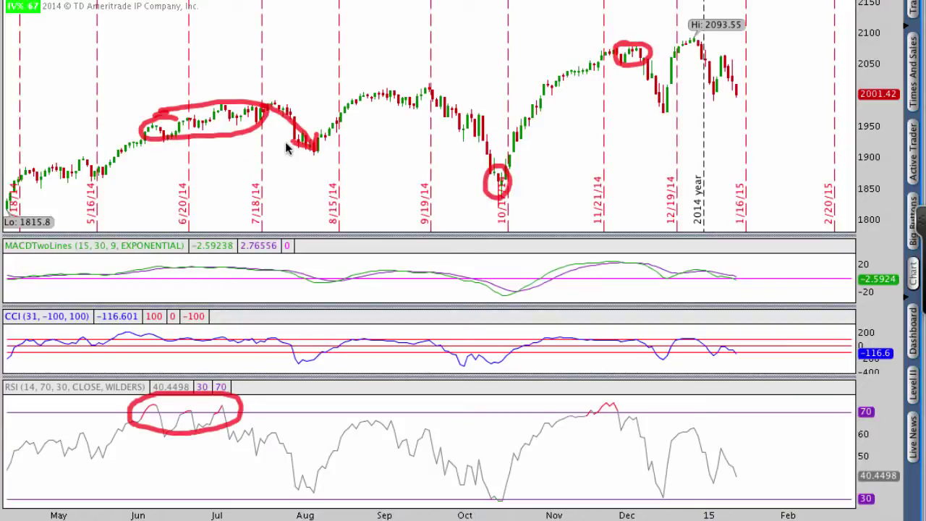
key("Escape")
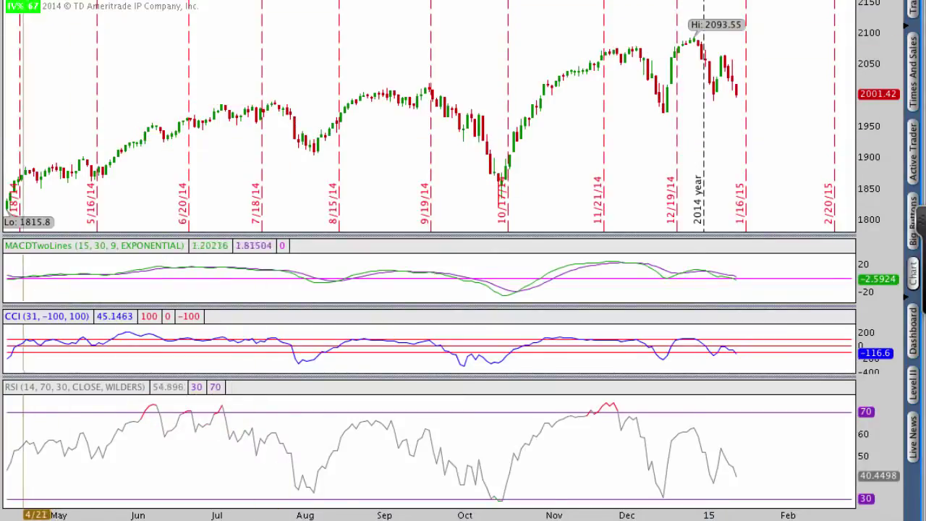
Step: Switch the chart back to the iShares fund and enlarge the CCI and MACDTwoLines panes
key("Return")
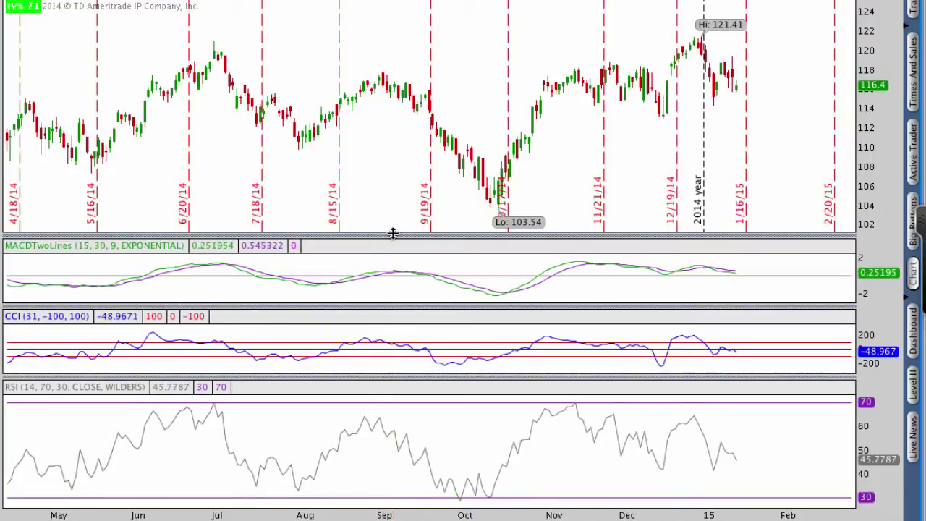
left_click_drag(441, 377, 450, 409)
left_click_drag(455, 233, 448, 201)
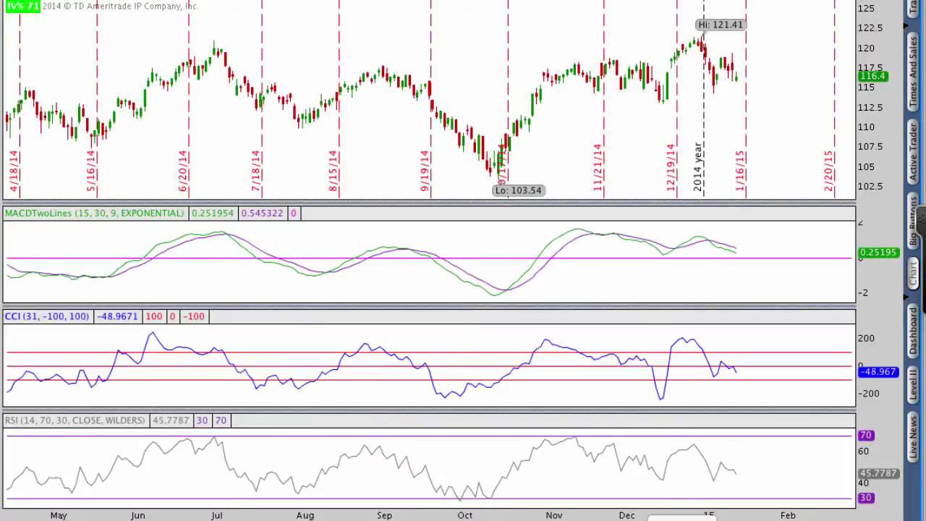
Step: Trace the CCI, RSI and MACDTwoLines waves from late April to mid-December, draw a vertical line through their early-September peaks, and clear the markings
mouse_move(17, 383)
left_mouse_down()
mouse_move(198, 352)
mouse_move(310, 389)
mouse_move(406, 359)
mouse_move(437, 384)
mouse_move(585, 353)
mouse_move(657, 384)
mouse_move(660, 396)
left_mouse_up()
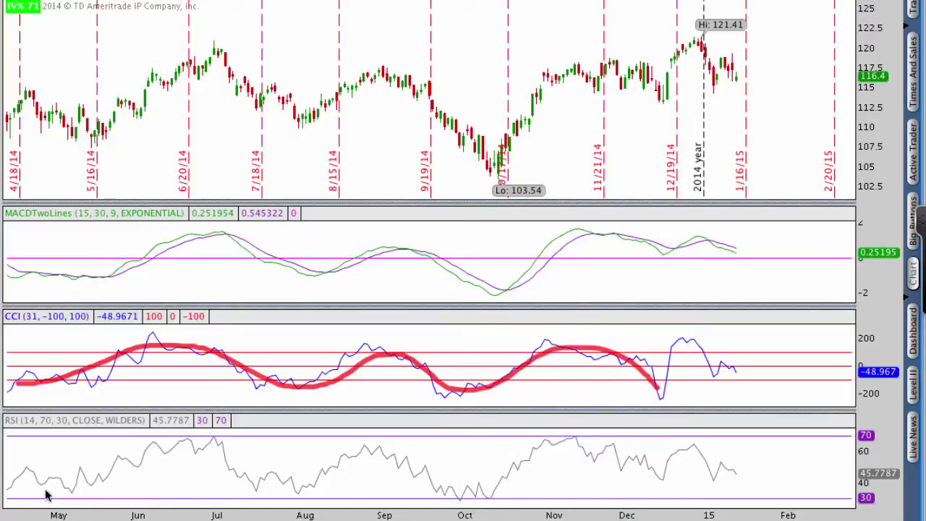
mouse_move(14, 485)
left_mouse_down()
mouse_move(233, 458)
mouse_move(321, 486)
mouse_move(427, 471)
mouse_move(518, 486)
mouse_move(644, 465)
mouse_move(660, 474)
left_mouse_up()
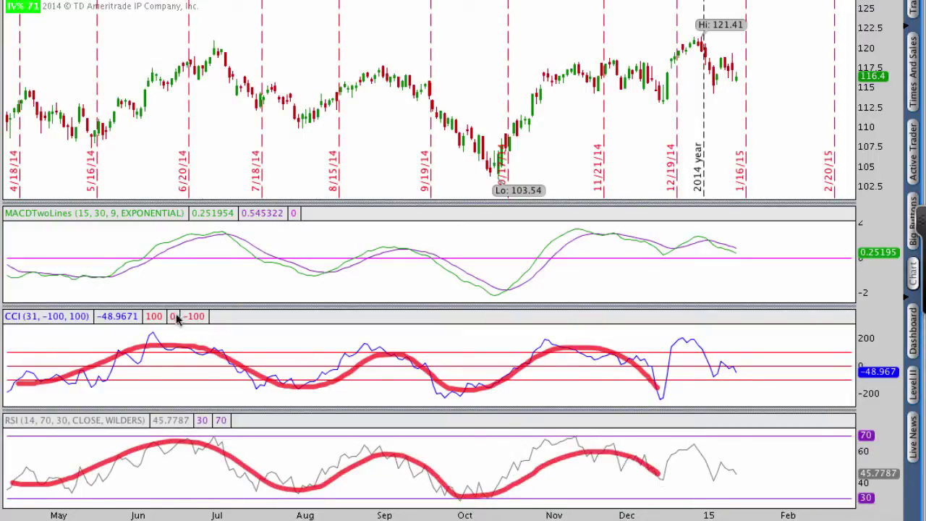
mouse_move(16, 271)
left_mouse_down()
mouse_move(114, 289)
mouse_move(242, 251)
mouse_move(284, 272)
left_mouse_up()
key("Escape")
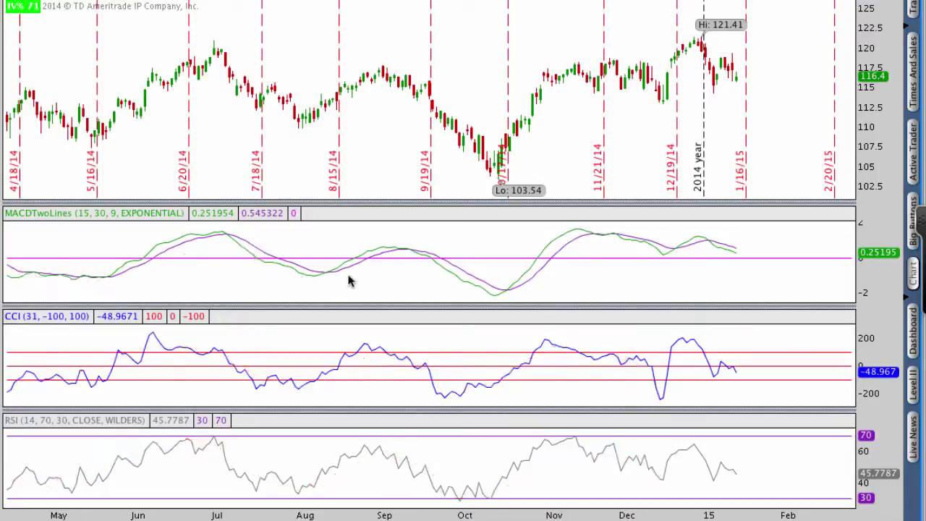
mouse_move(348, 281)
left_mouse_down()
mouse_move(431, 264)
mouse_move(527, 285)
mouse_move(639, 248)
mouse_move(653, 263)
left_mouse_up()
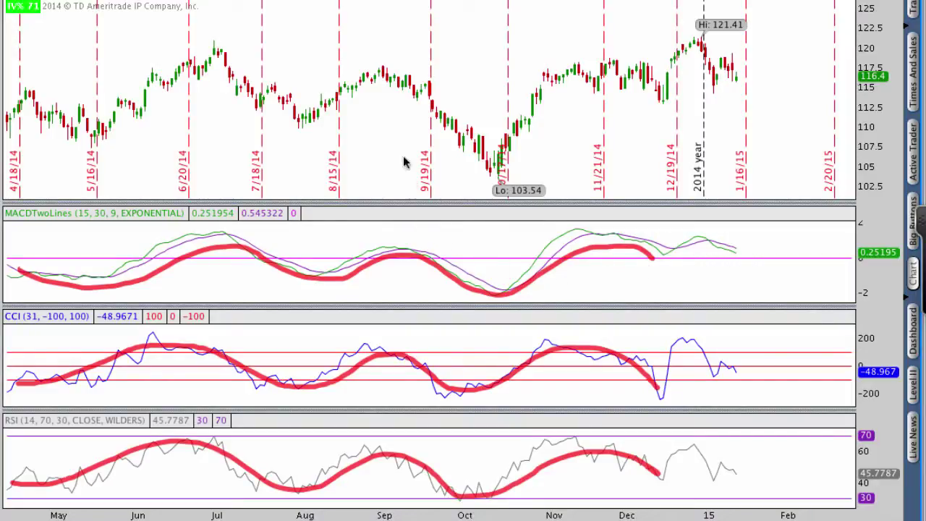
mouse_move(383, 3)
left_mouse_down()
mouse_move(401, 235)
mouse_move(386, 508)
left_mouse_up()
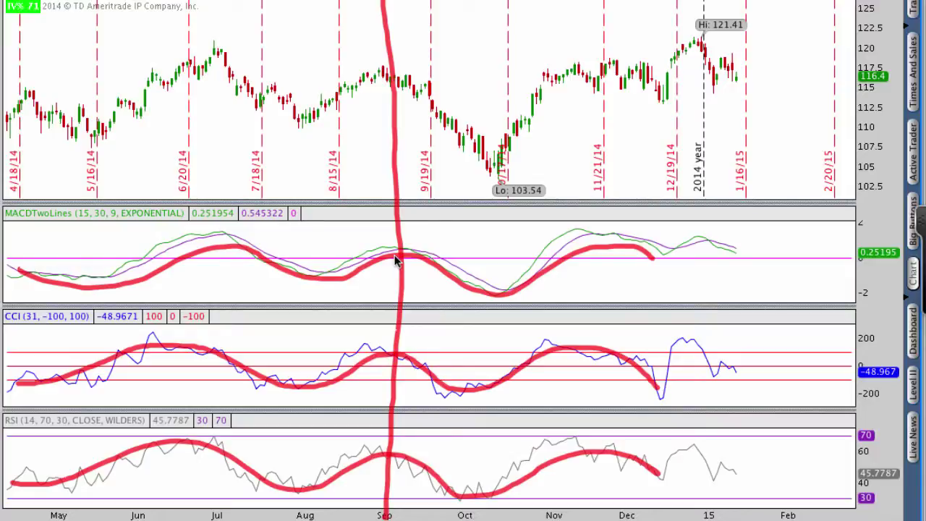
key("Escape")
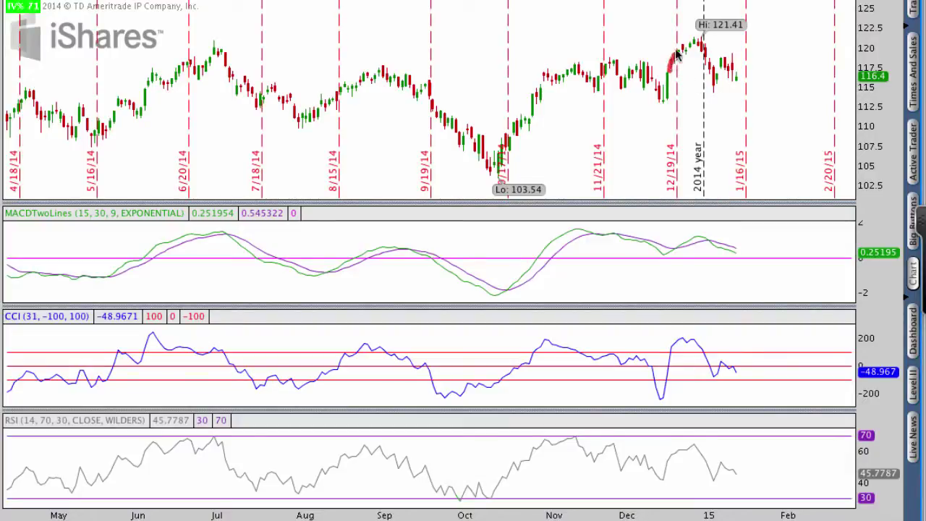
Step: Draw downward arrows along the latest price, MACDTwoLines, CCI and RSI declines, extend the price arrow beyond the last candle, and clear the markings
mouse_move(669, 73)
left_mouse_down()
mouse_move(712, 50)
mouse_move(727, 67)
mouse_move(735, 54)
mouse_move(734, 69)
left_mouse_up()
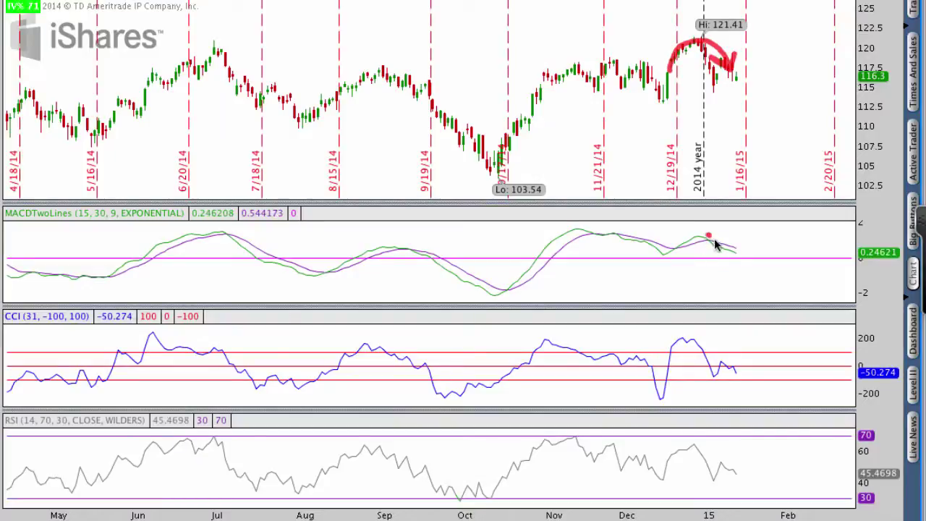
left_click_drag(744, 264, 750, 262)
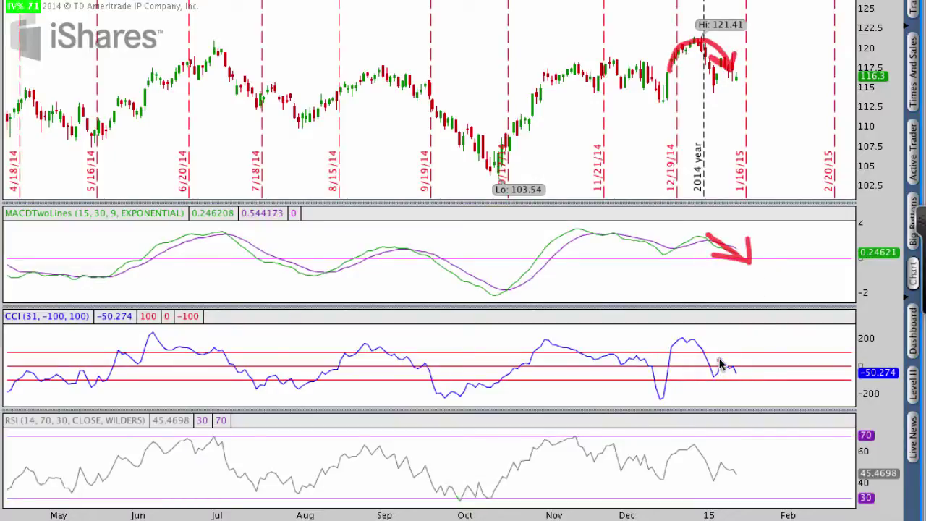
left_click_drag(718, 363, 747, 374)
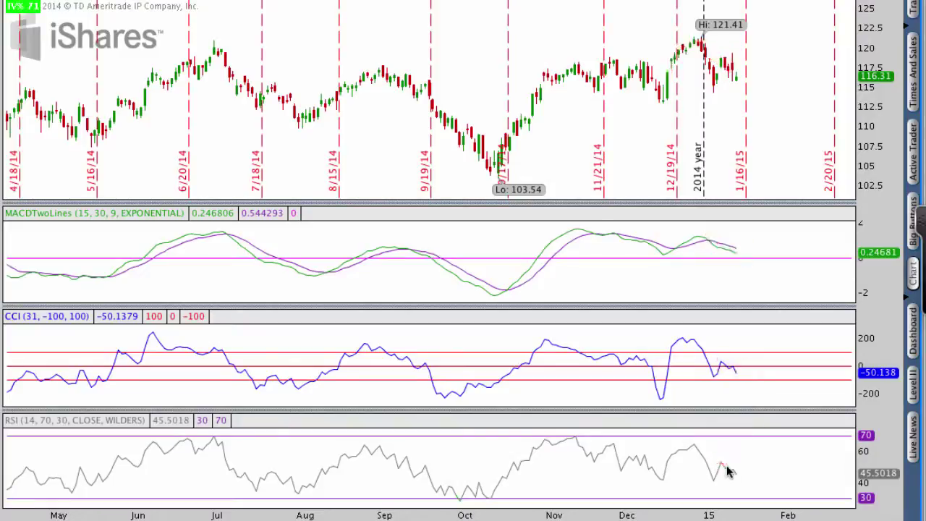
mouse_move(715, 463)
left_mouse_down()
mouse_move(743, 479)
mouse_move(739, 467)
left_mouse_up()
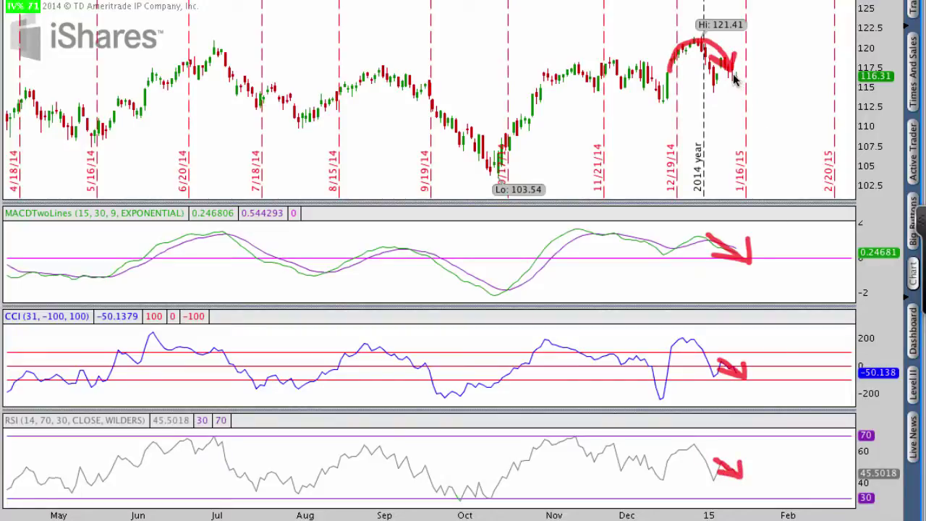
mouse_move(738, 83)
left_mouse_down()
mouse_move(753, 102)
mouse_move(742, 102)
mouse_move(756, 108)
left_mouse_up()
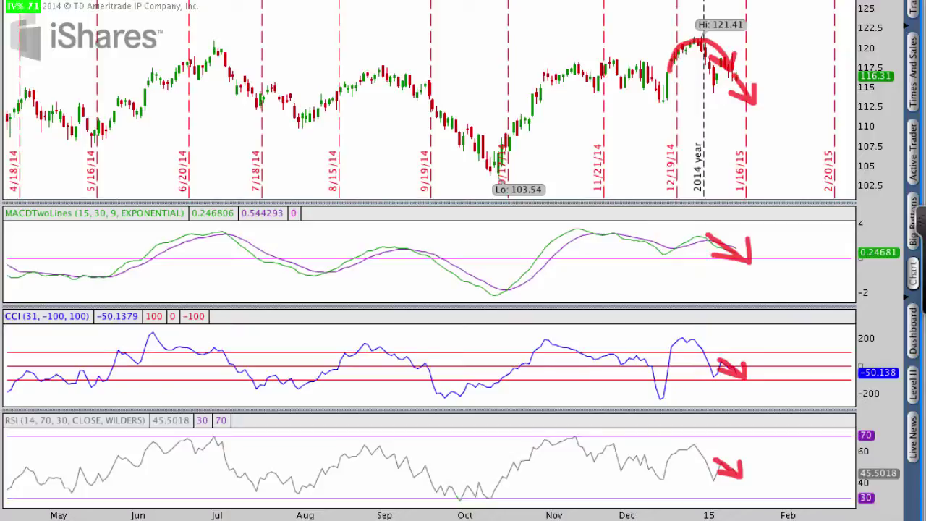
key("Escape")
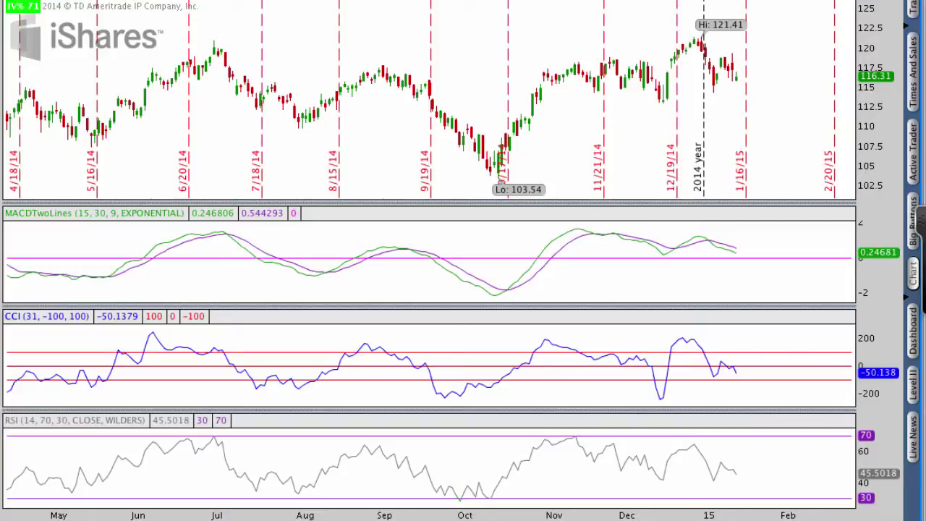